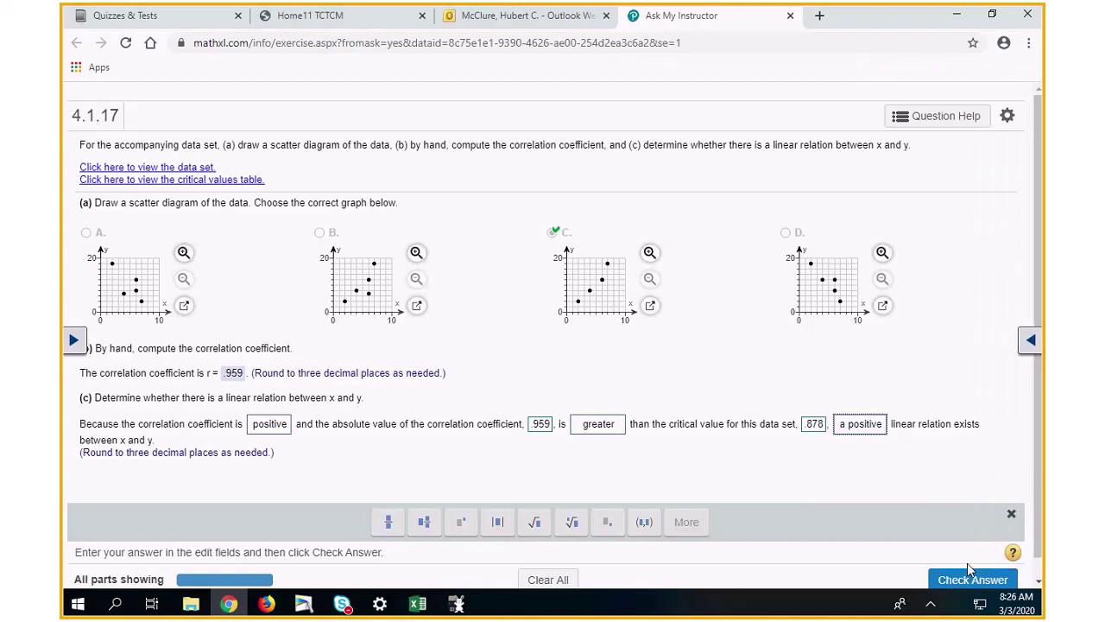
# - Submit the completed answers for exercise 4.1.17 for checking and dismiss the feedback dialog
pyautogui.click(979, 583)
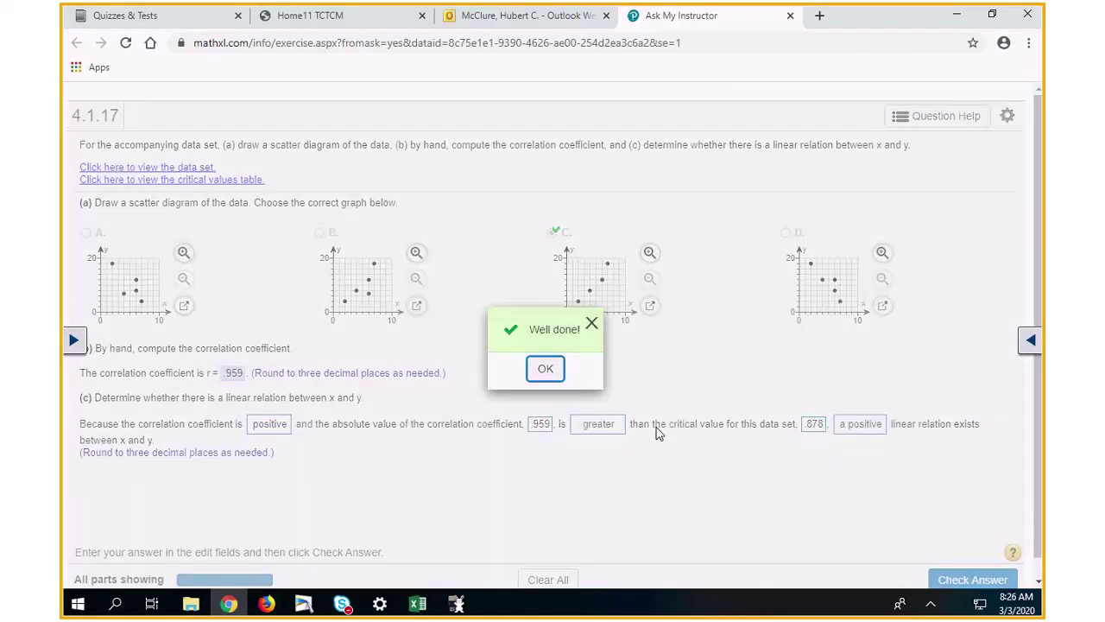
pyautogui.click(547, 369)
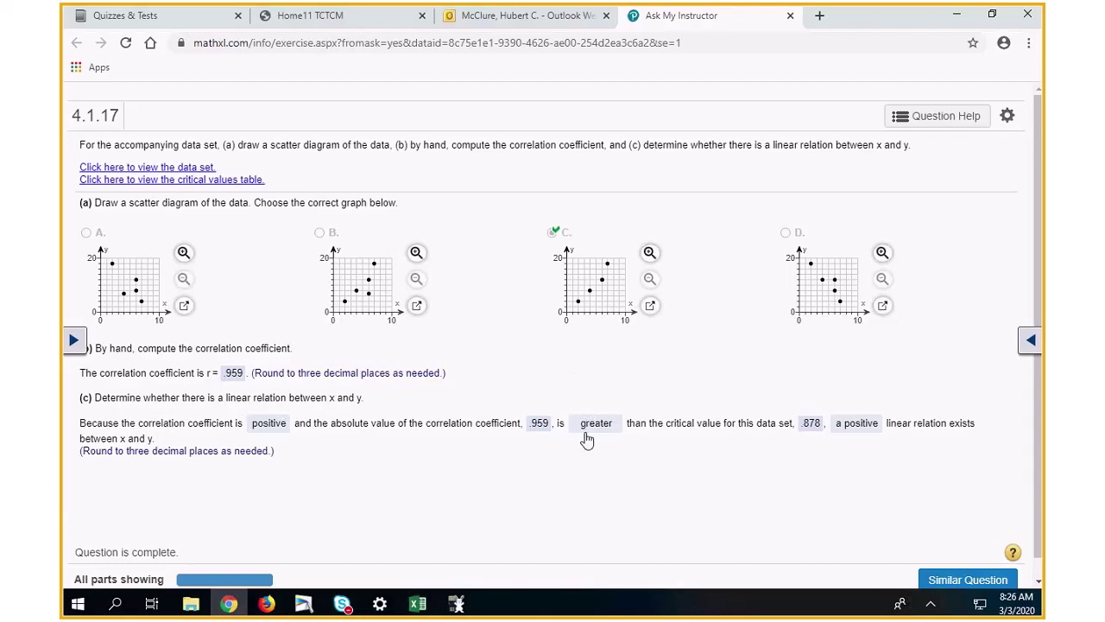
pyautogui.tripleClick(457, 378)
pyautogui.click(739, 400)
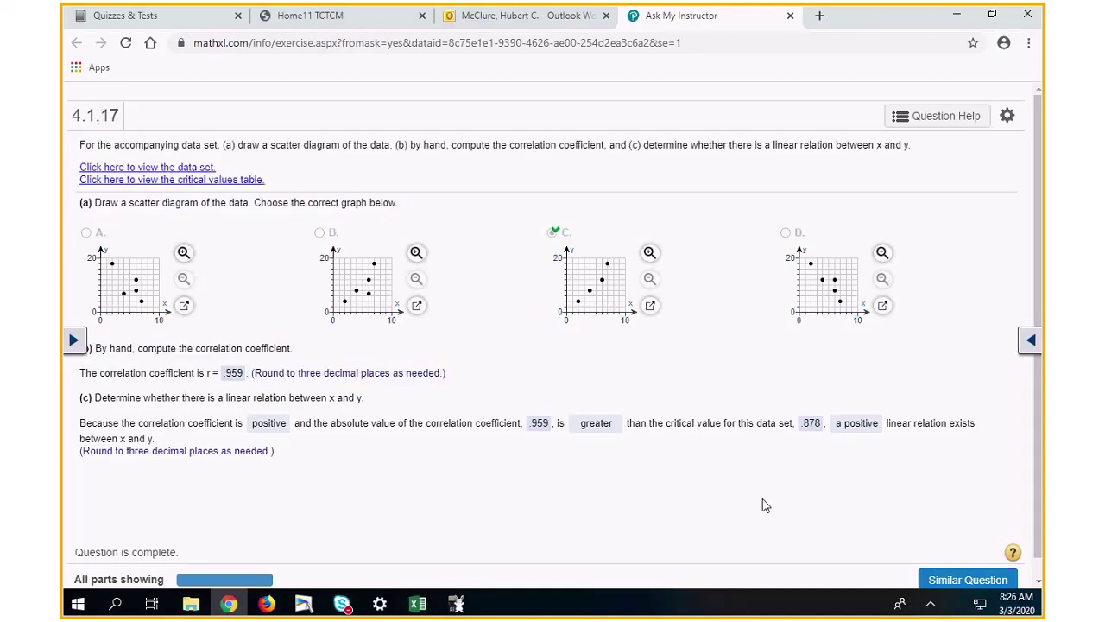
# - Close the finished exercise and open the question link in the next Section 4.1 email, dated 2/18/2020
pyautogui.click(790, 16)
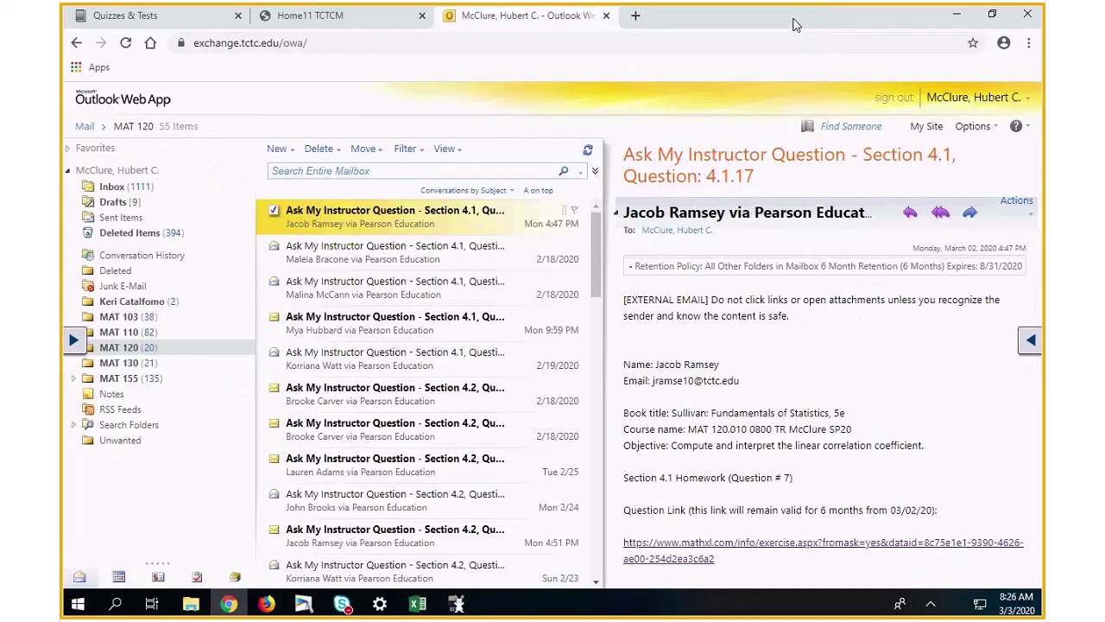
pyautogui.click(451, 253)
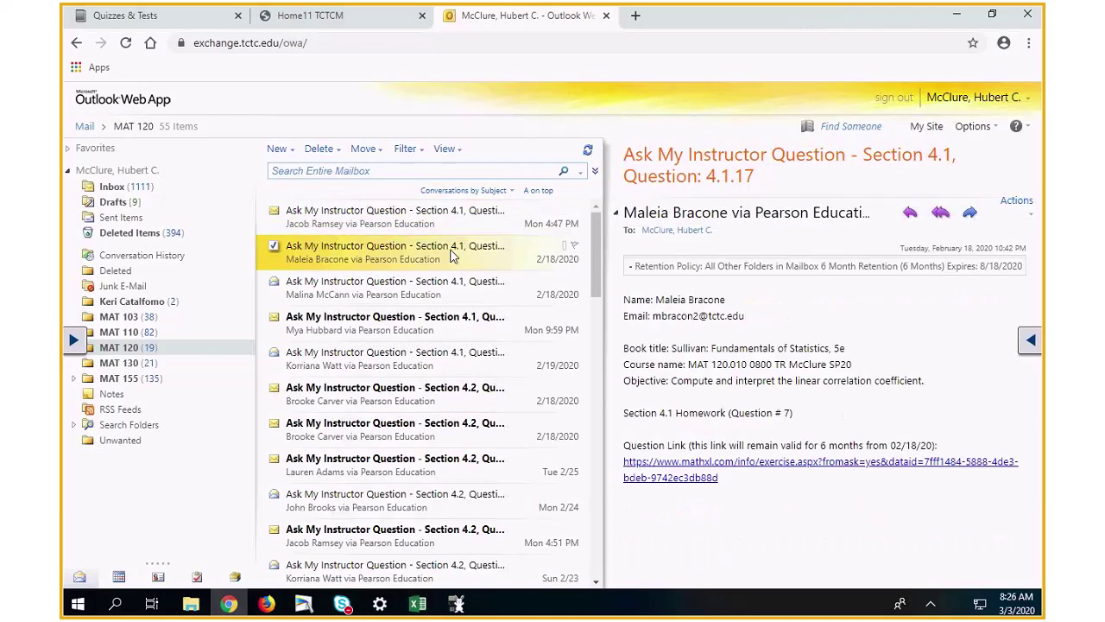
pyautogui.click(675, 463)
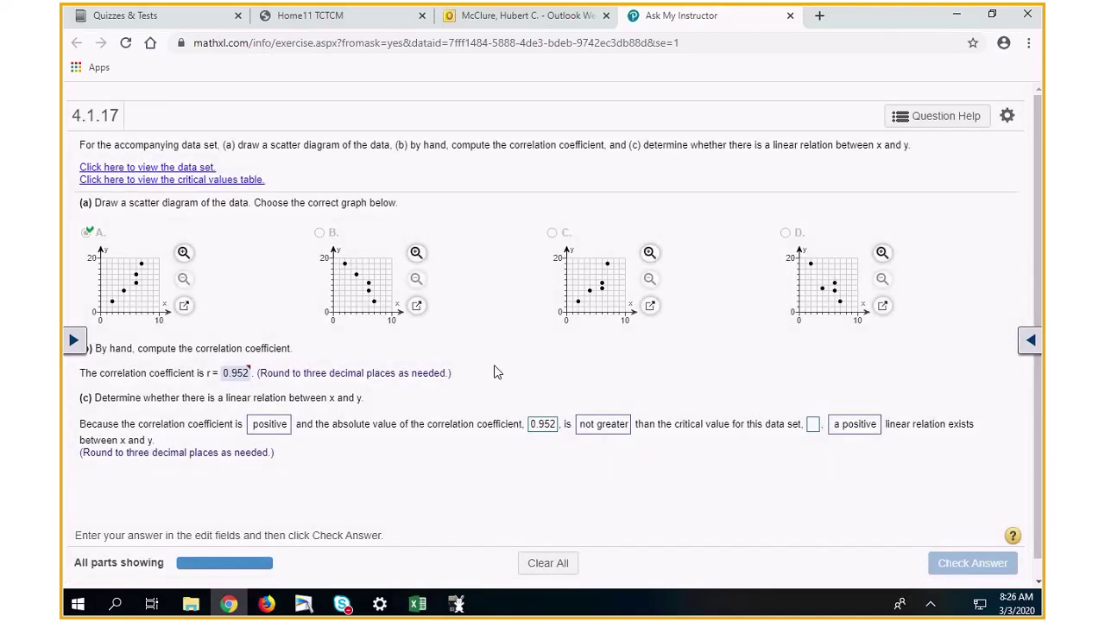
# - Export the exercise's data set to Excel, open the downloaded workbook and enable editing
pyautogui.click(192, 167)
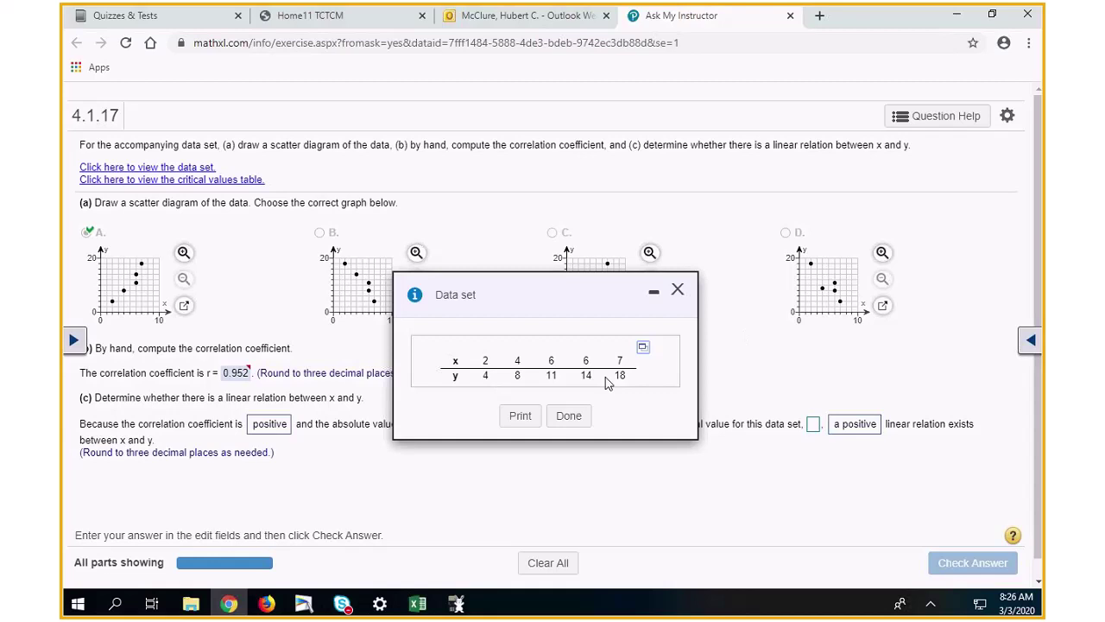
pyautogui.click(643, 346)
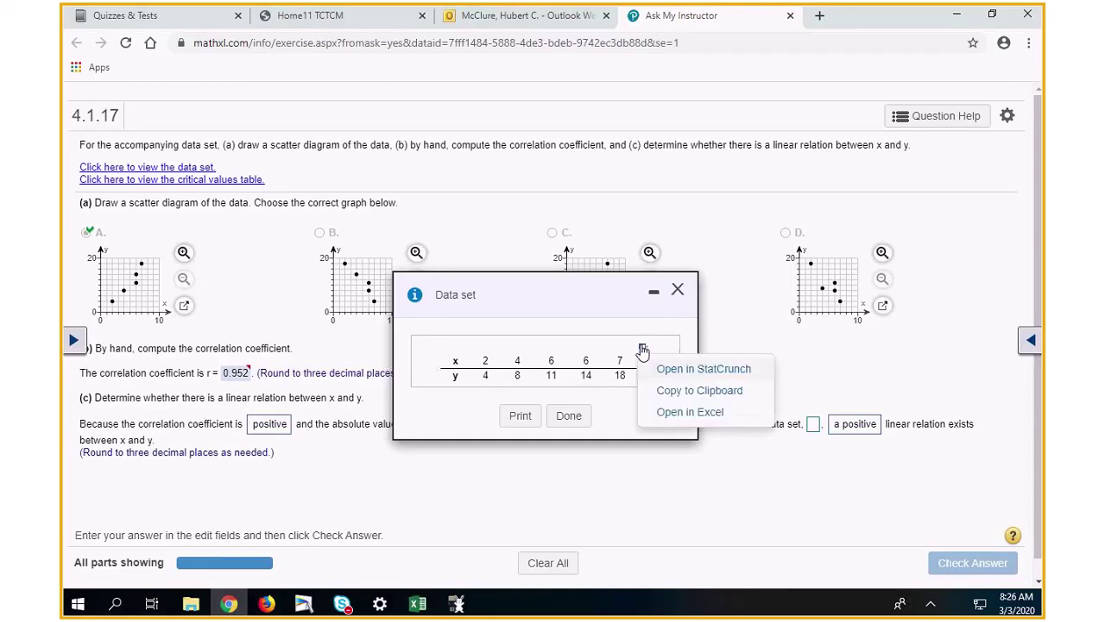
pyautogui.click(701, 413)
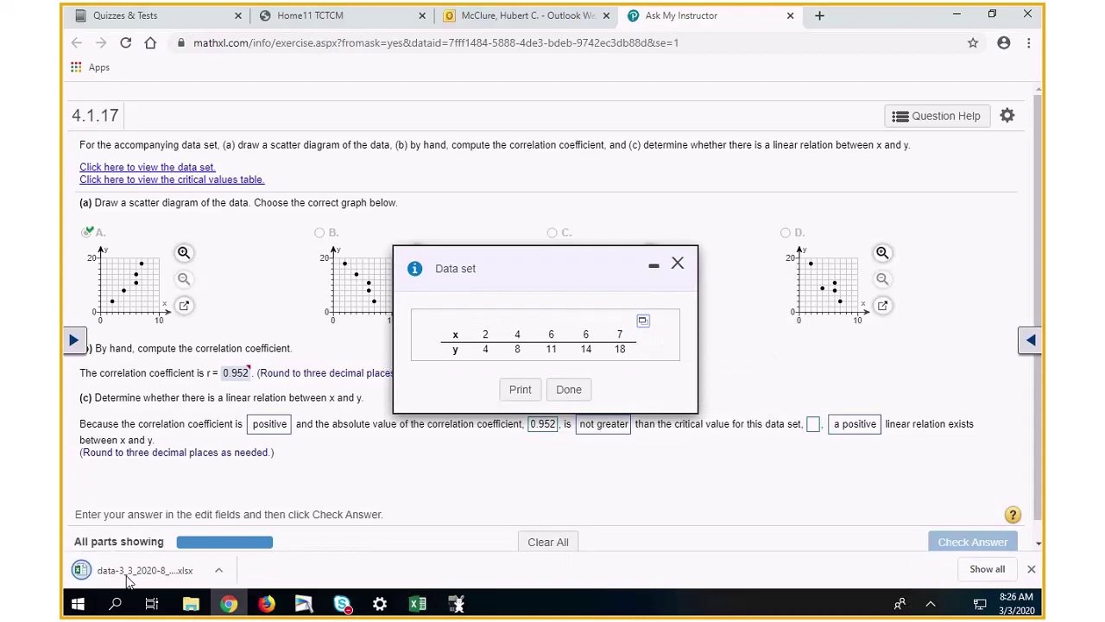
pyautogui.click(129, 572)
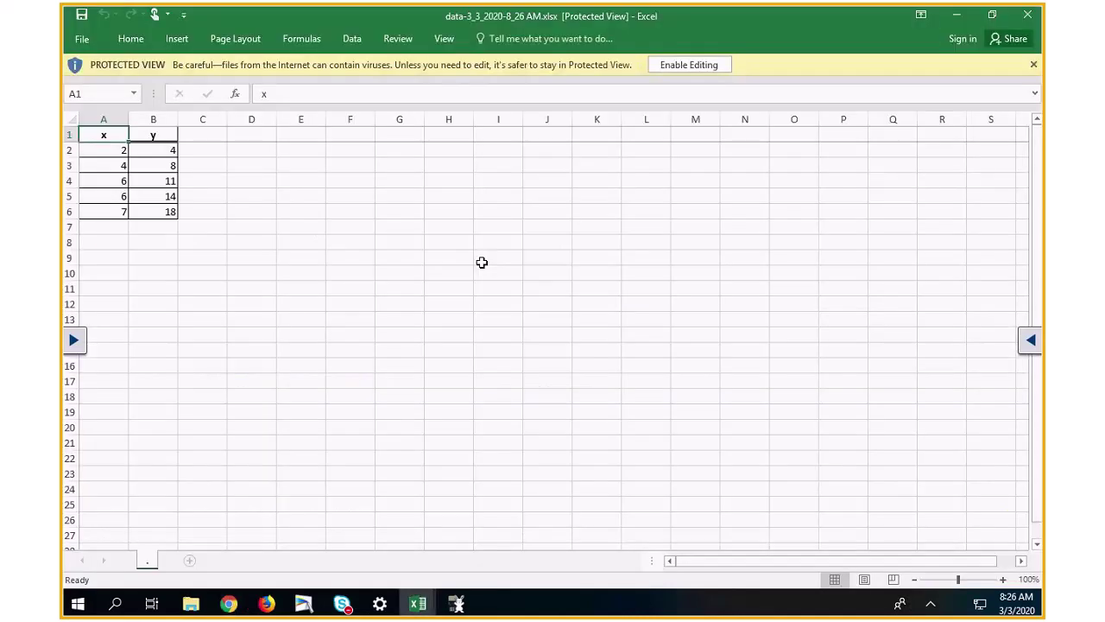
pyautogui.click(661, 69)
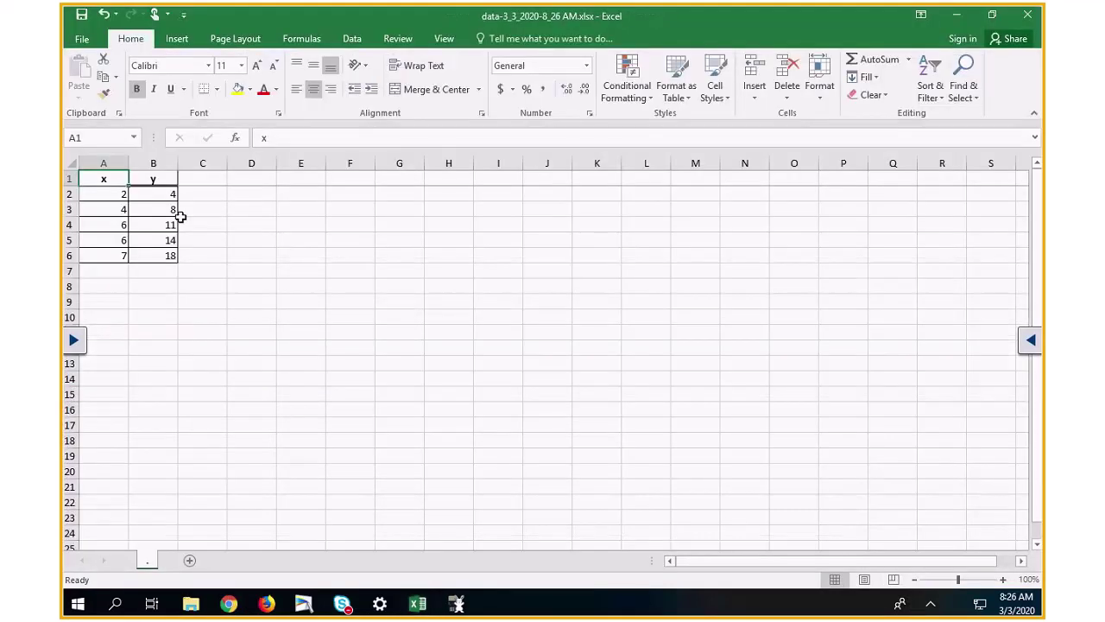
# - Increase the font size of the entire worksheet to 20
pyautogui.click(74, 163)
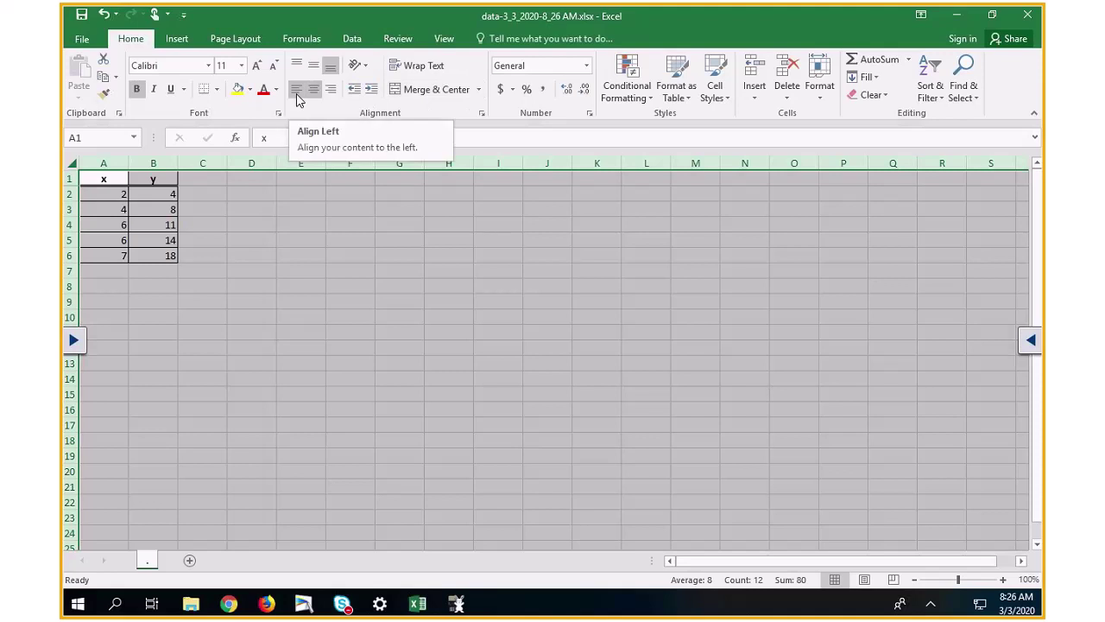
pyautogui.click(258, 65)
pyautogui.click(257, 64)
pyautogui.click(258, 65)
pyautogui.click(259, 66)
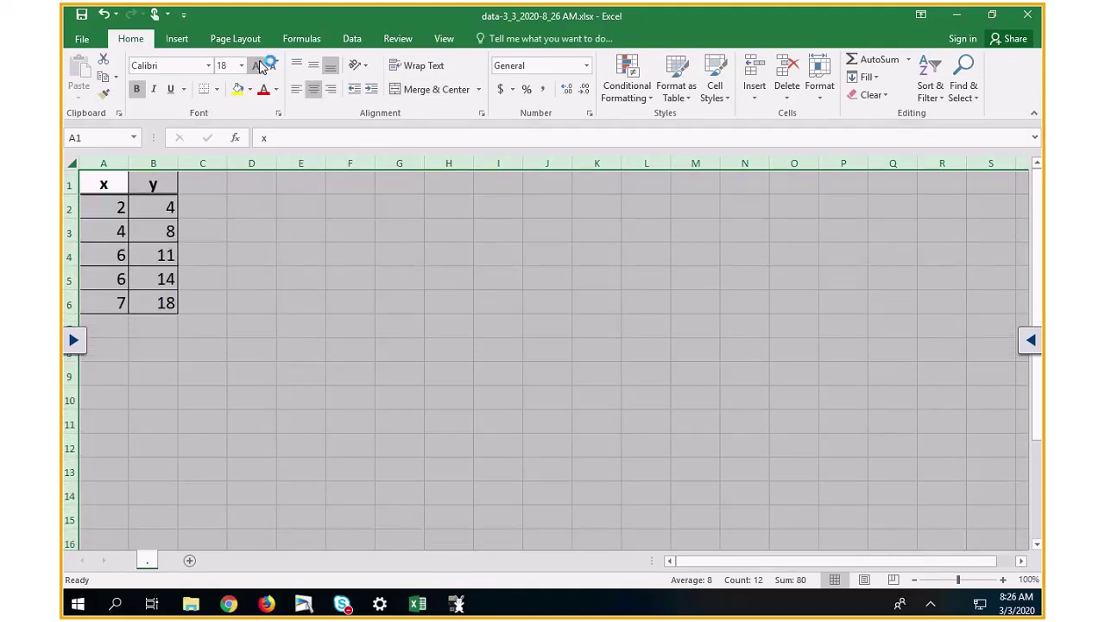
pyautogui.click(261, 67)
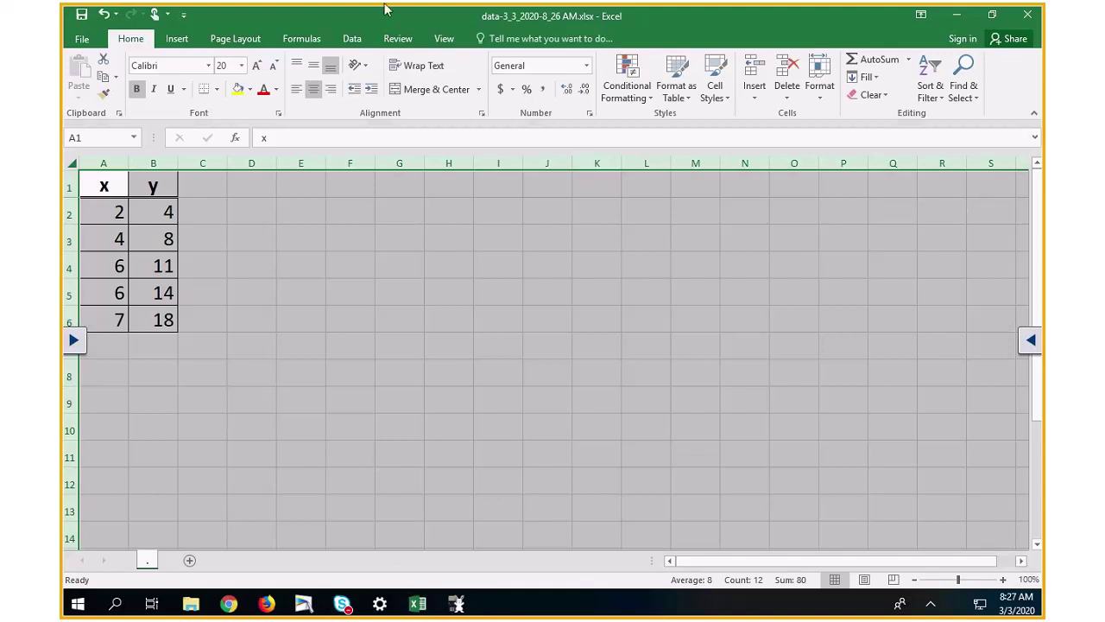
pyautogui.click(292, 246)
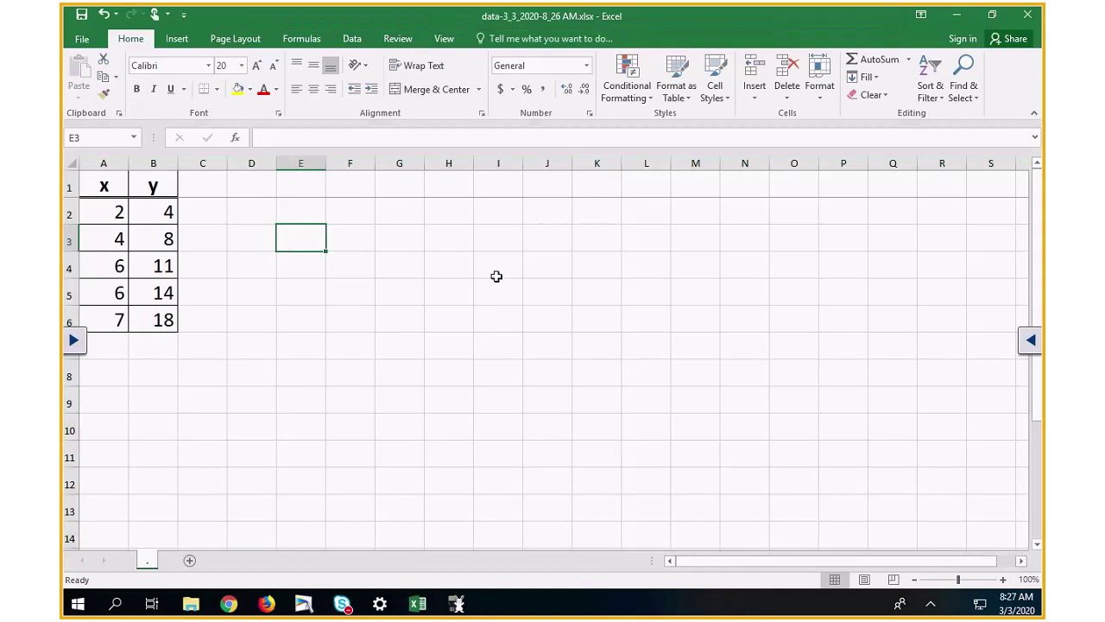
pyautogui.click(119, 219)
pyautogui.click(272, 217)
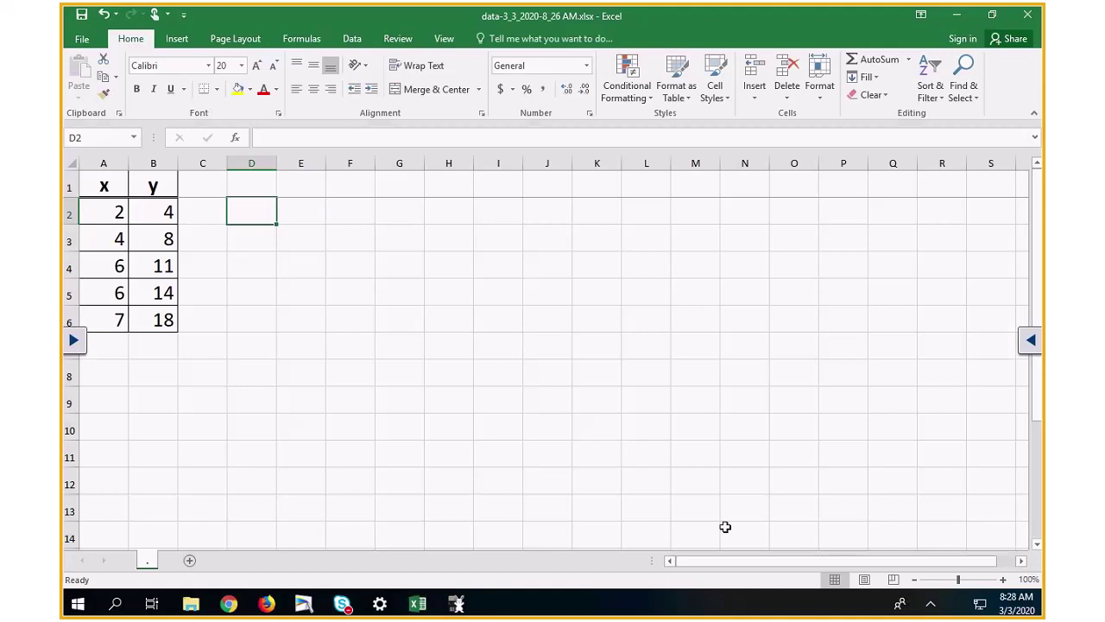
# - Pin the screen-presenting control bar so that it stays visible
pyautogui.moveTo(732, 9)
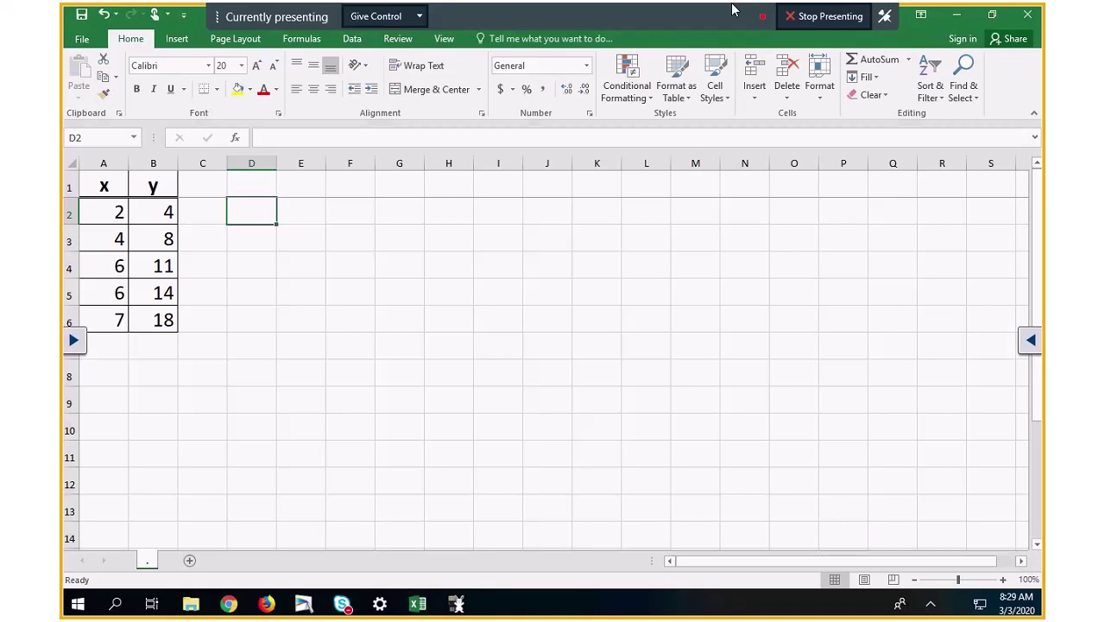
pyautogui.click(885, 15)
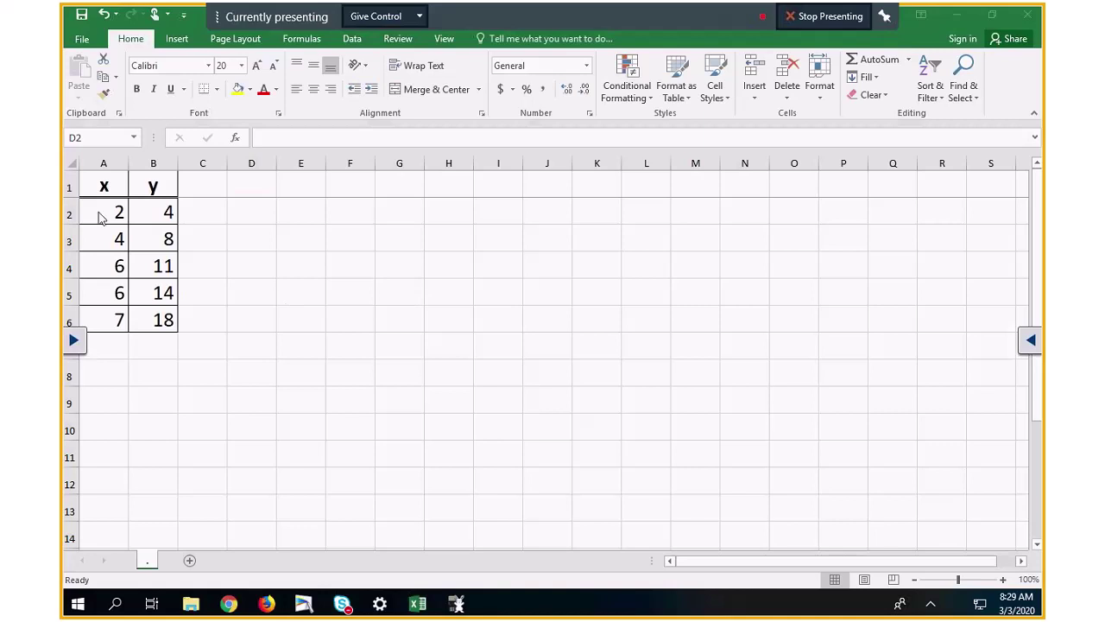
# - Insert a markers-only scatter chart from the x and y values in A2:B6
pyautogui.moveTo(118, 214); pyautogui.dragTo(160, 321)
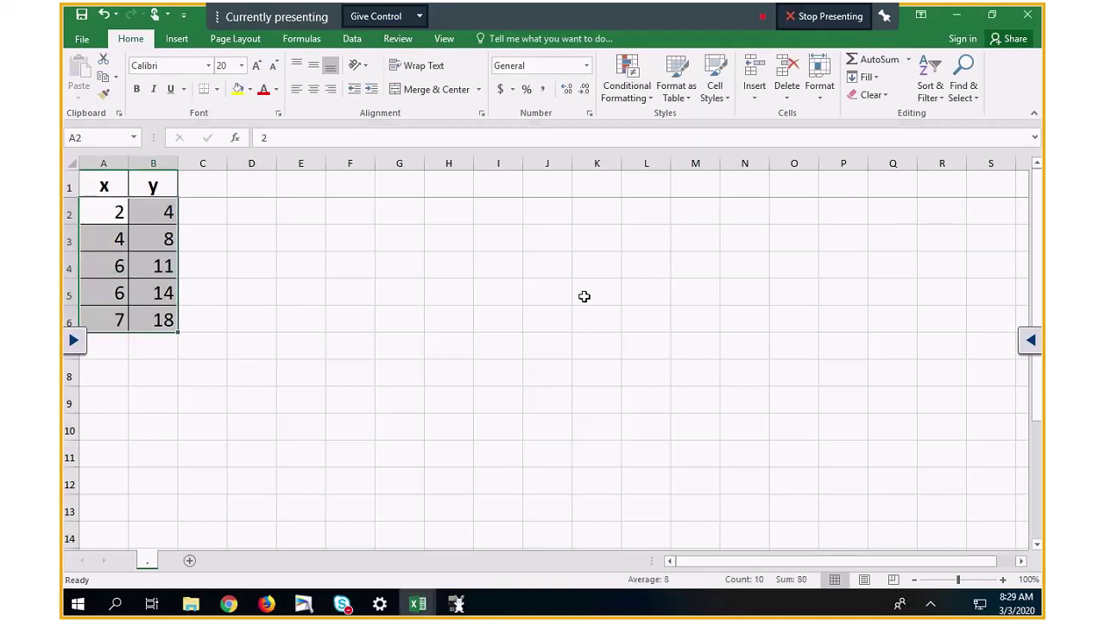
pyautogui.click(176, 38)
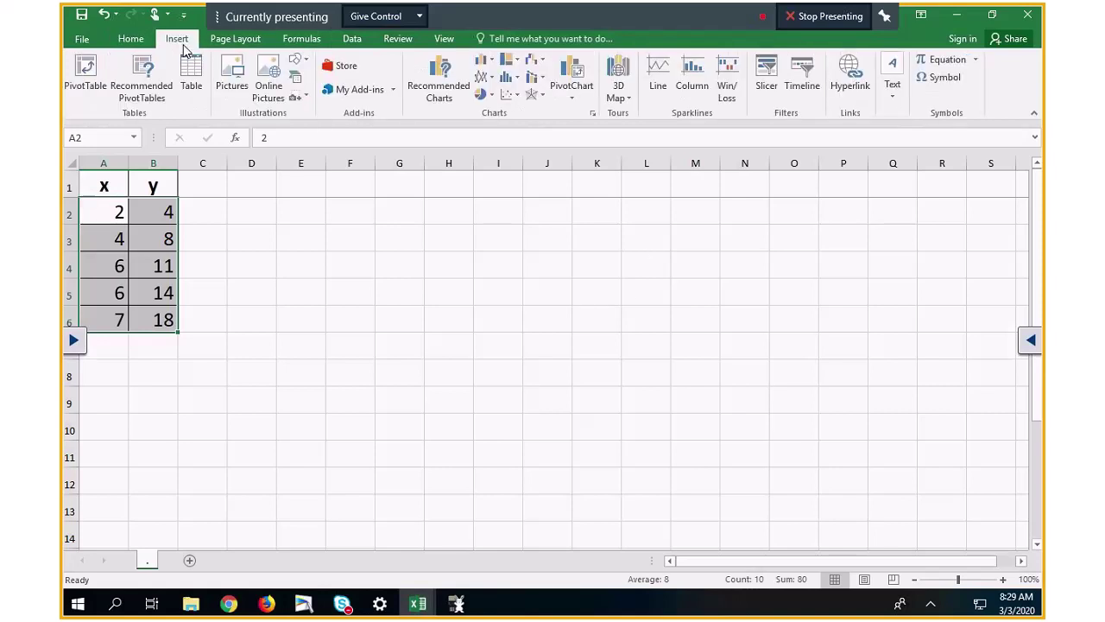
pyautogui.click(507, 95)
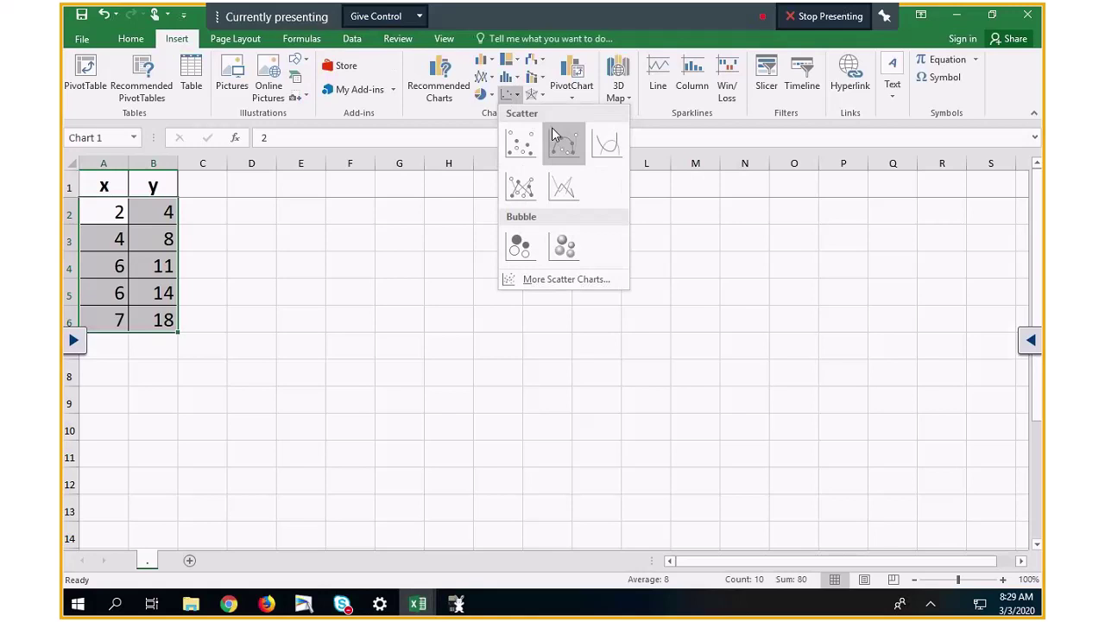
pyautogui.click(525, 143)
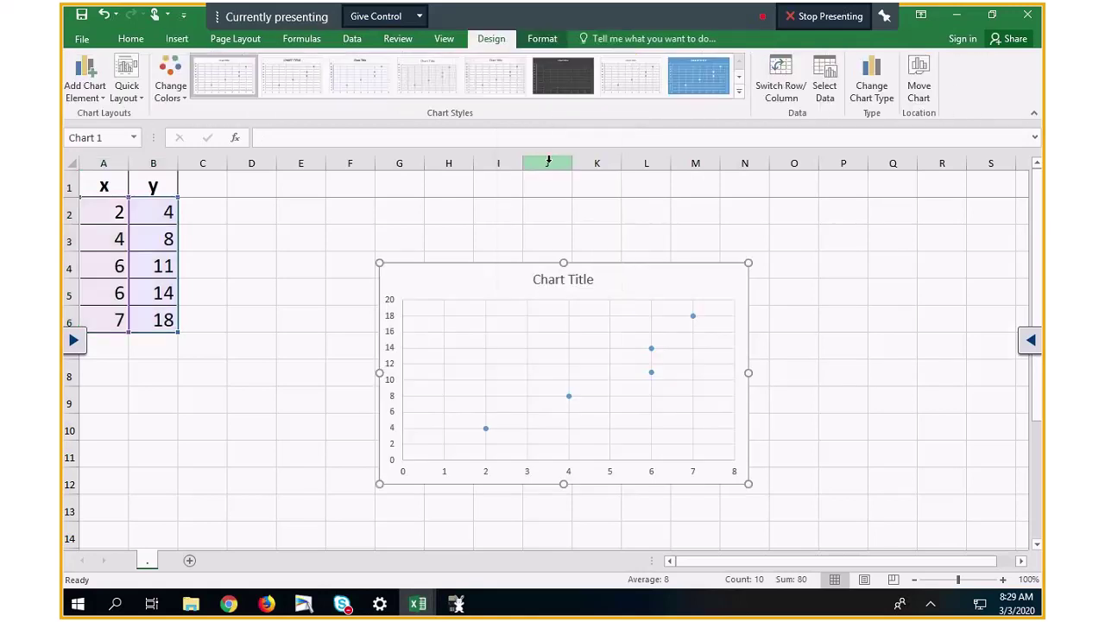
# - Add a linear trendline to the scatter chart's data series, displaying its equation and R-squared value on the chart
pyautogui.rightClick(570, 396)
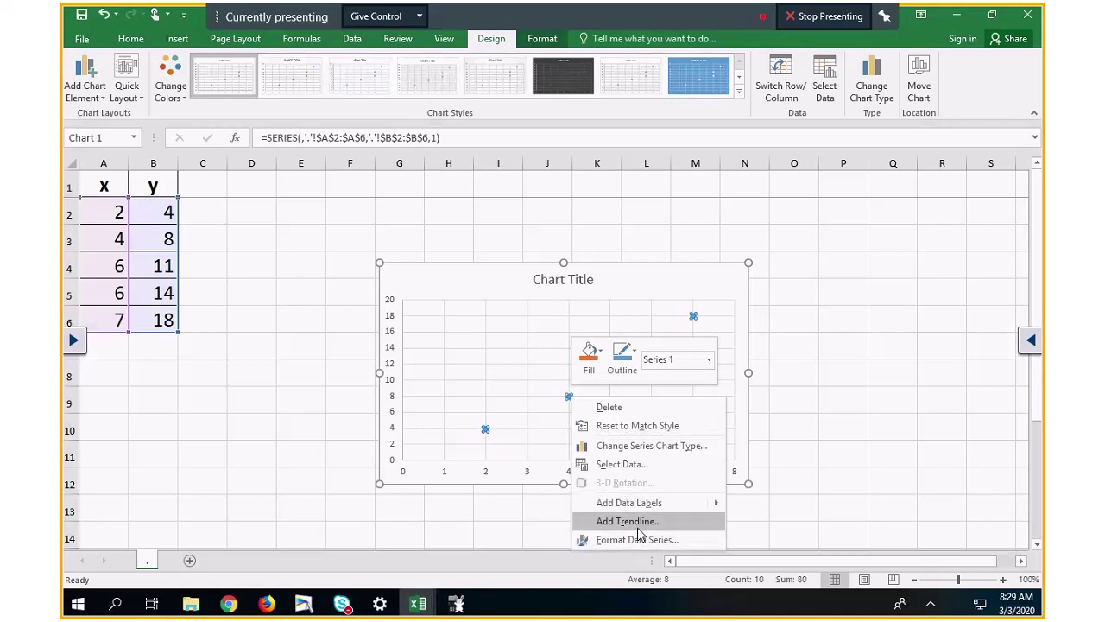
pyautogui.click(638, 522)
pyautogui.scroll(-2, 918, 508)
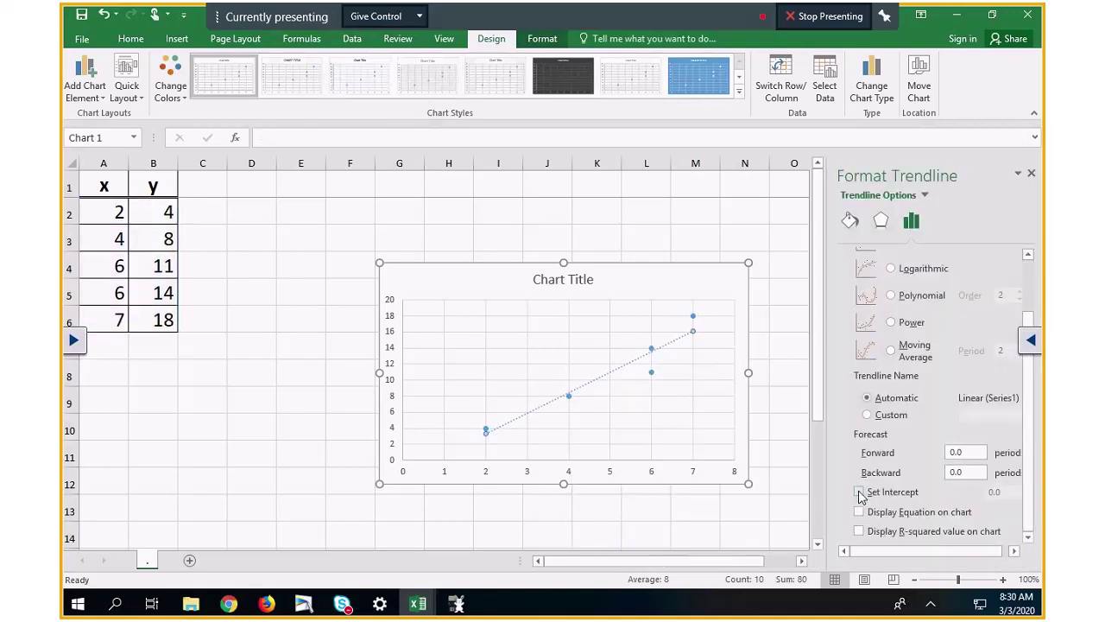
pyautogui.click(859, 512)
pyautogui.click(859, 531)
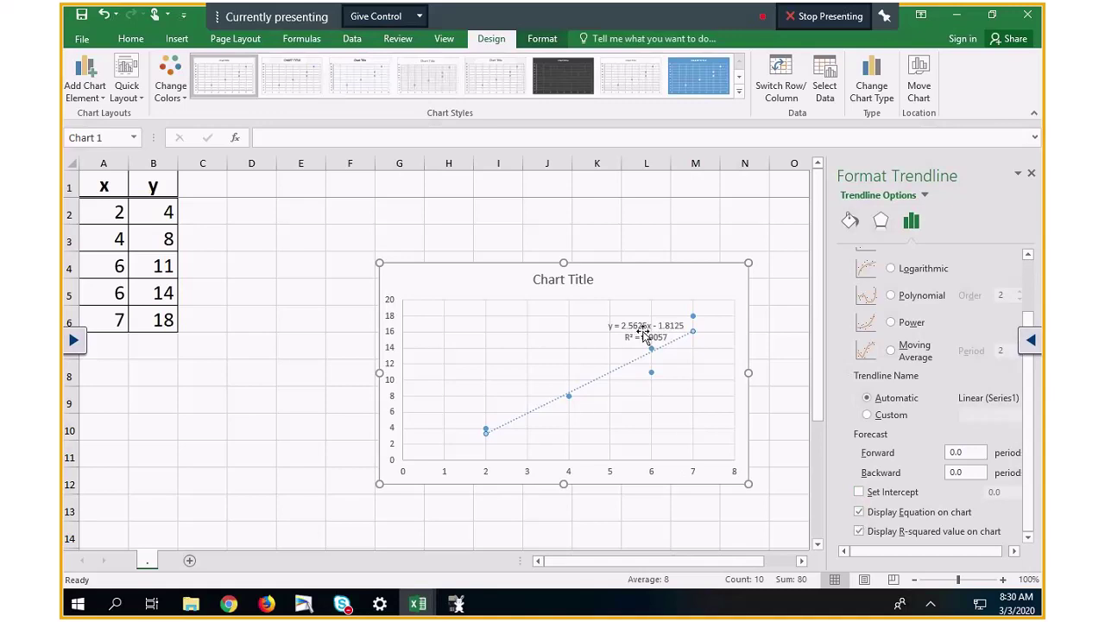
# - Move the trendline's equation label to the upper-left part of the plot area and enlarge its text
pyautogui.moveTo(648, 330); pyautogui.dragTo(460, 332)
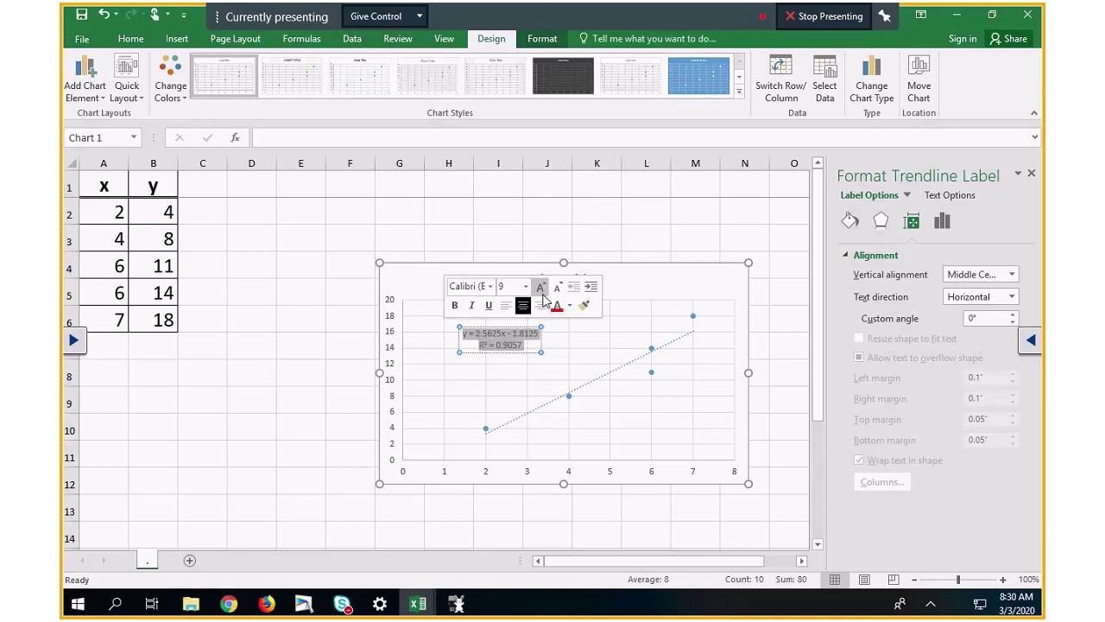
pyautogui.click(542, 289)
pyautogui.click(689, 339)
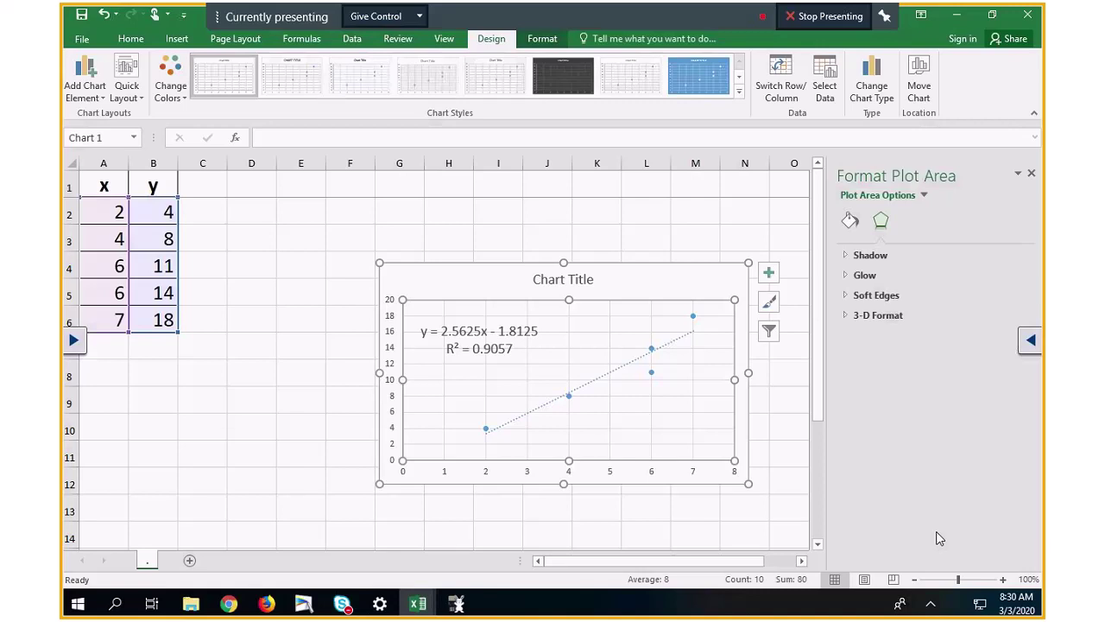
# - Switch to the Wabbitemu TI-84 Plus emulator, turn the calculator on and open the statistics list editor
pyautogui.click(456, 605)
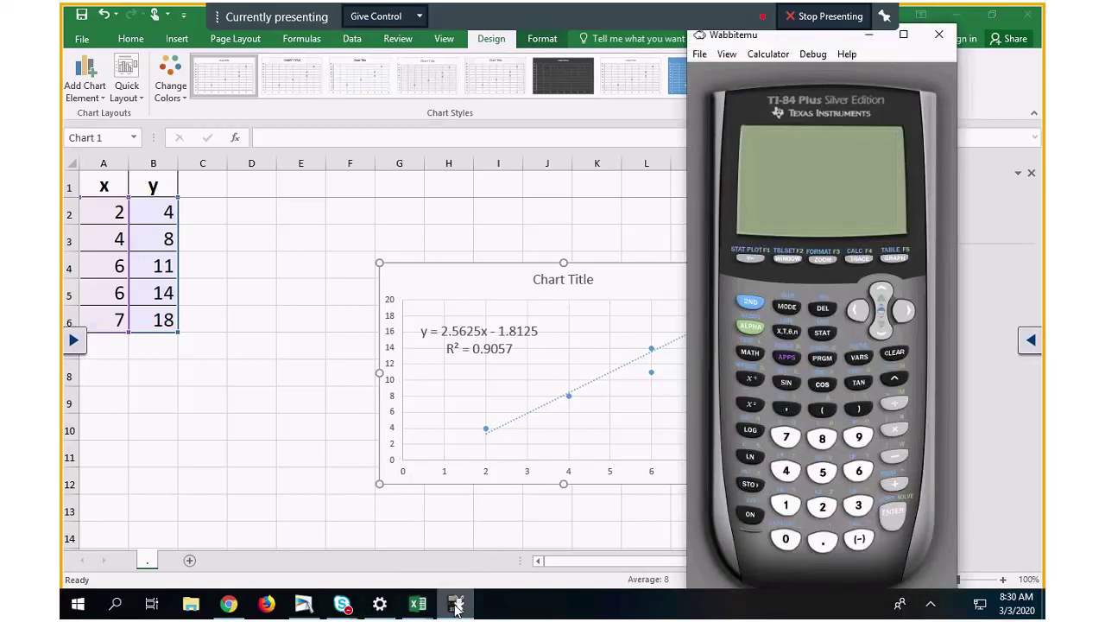
pyautogui.click(751, 517)
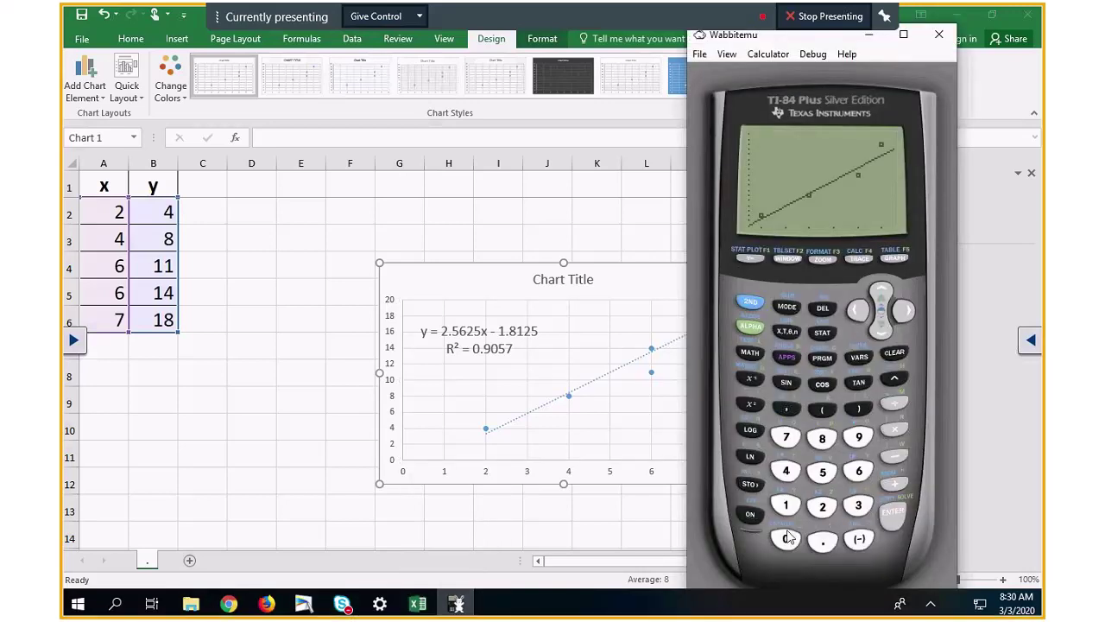
pyautogui.click(822, 333)
pyautogui.click(893, 513)
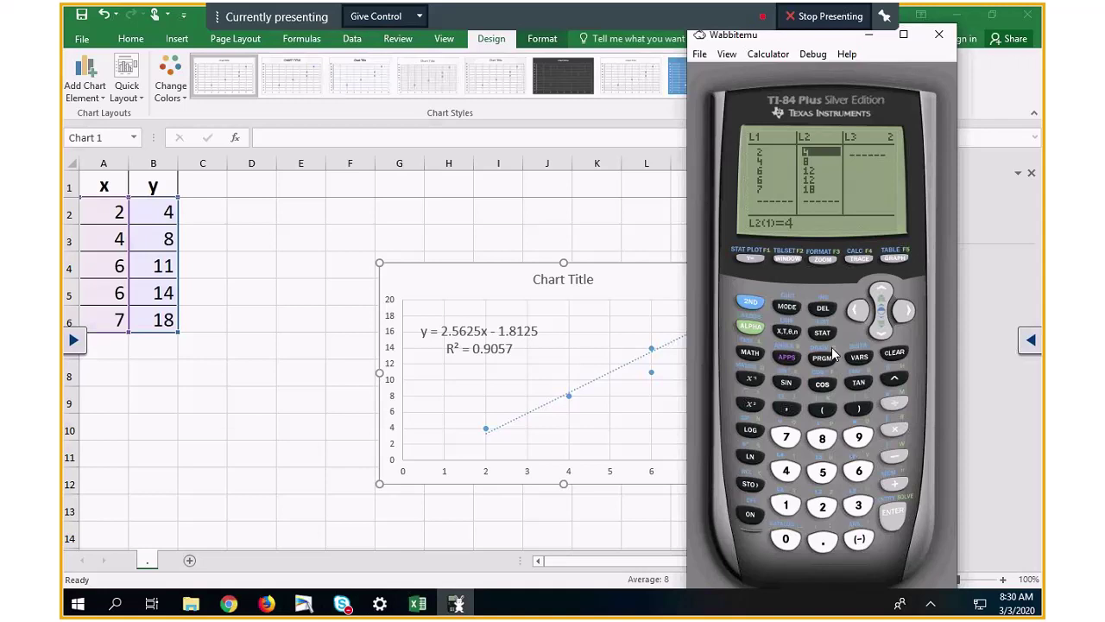
# - Set the third entry of list L2 to 11 and the fourth entry to 14
pyautogui.click(881, 330)
pyautogui.click(882, 331)
pyautogui.click(787, 507)
pyautogui.click(787, 507)
pyautogui.click(882, 328)
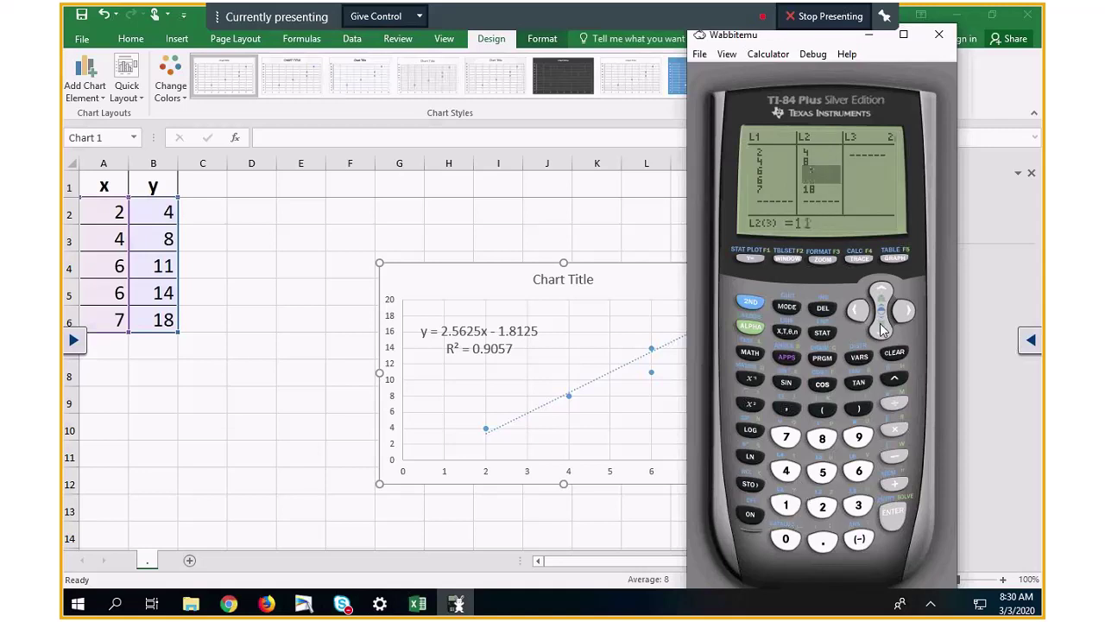
pyautogui.click(879, 333)
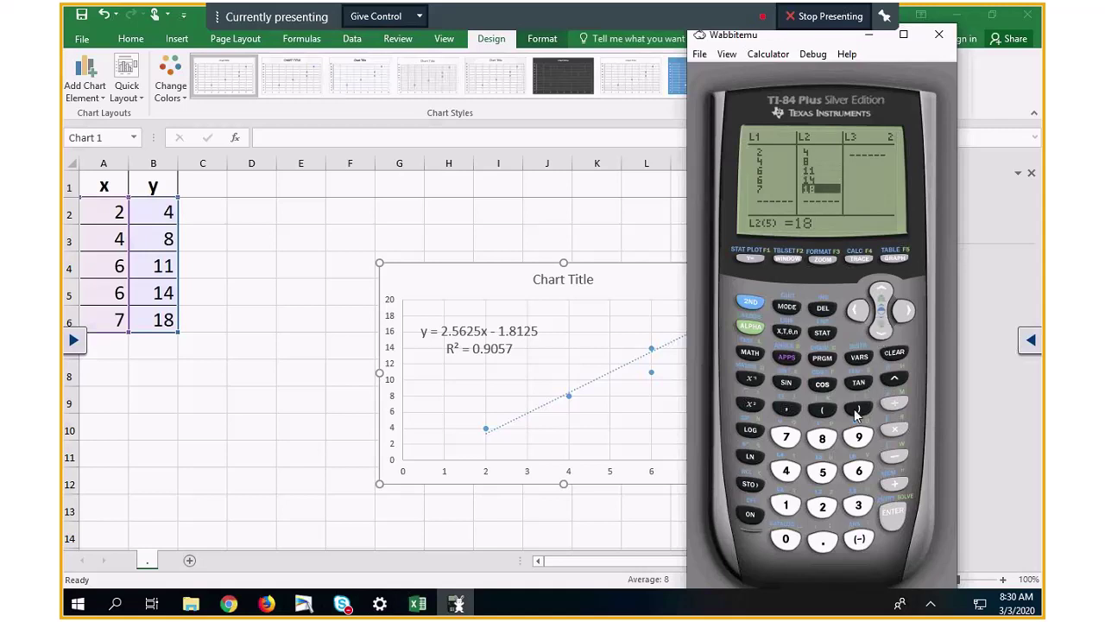
# - Run a LinReg(ax+b) linear regression with L1 as the x list and L2 as the y list
pyautogui.click(822, 334)
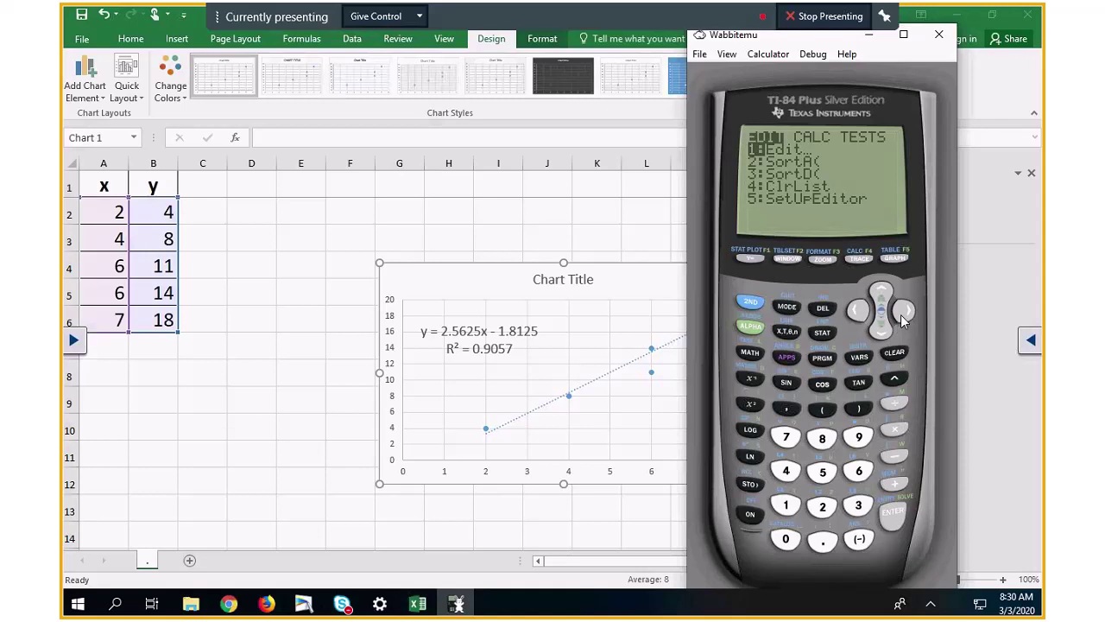
pyautogui.click(902, 311)
pyautogui.click(881, 328)
pyautogui.click(880, 328)
pyautogui.click(880, 328)
pyautogui.click(892, 518)
pyautogui.click(882, 336)
pyautogui.click(882, 337)
pyautogui.click(882, 337)
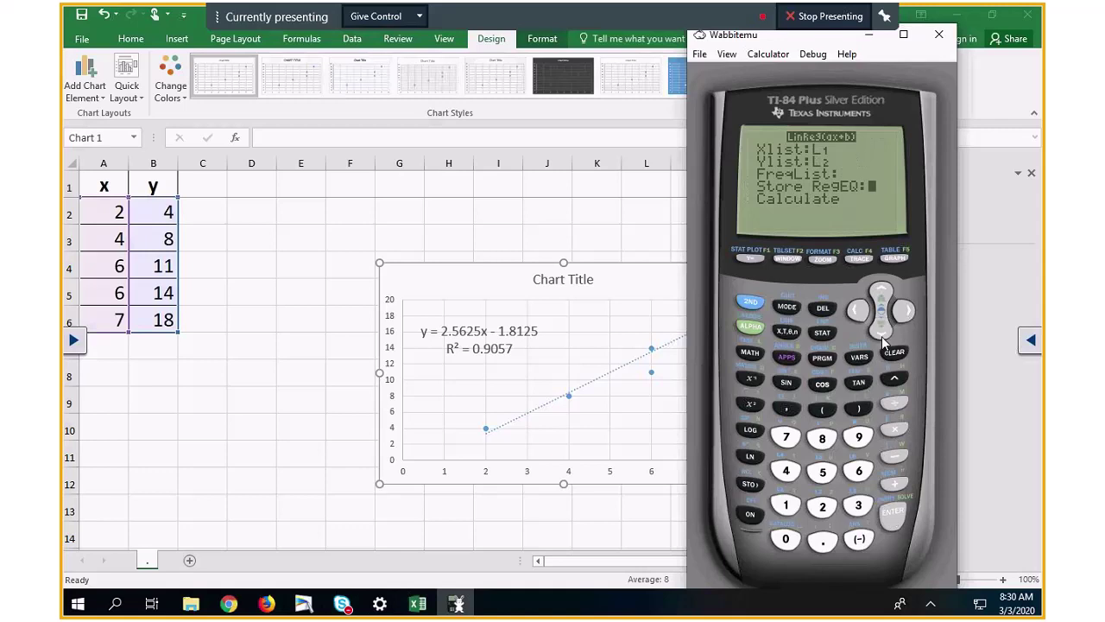
pyautogui.click(882, 334)
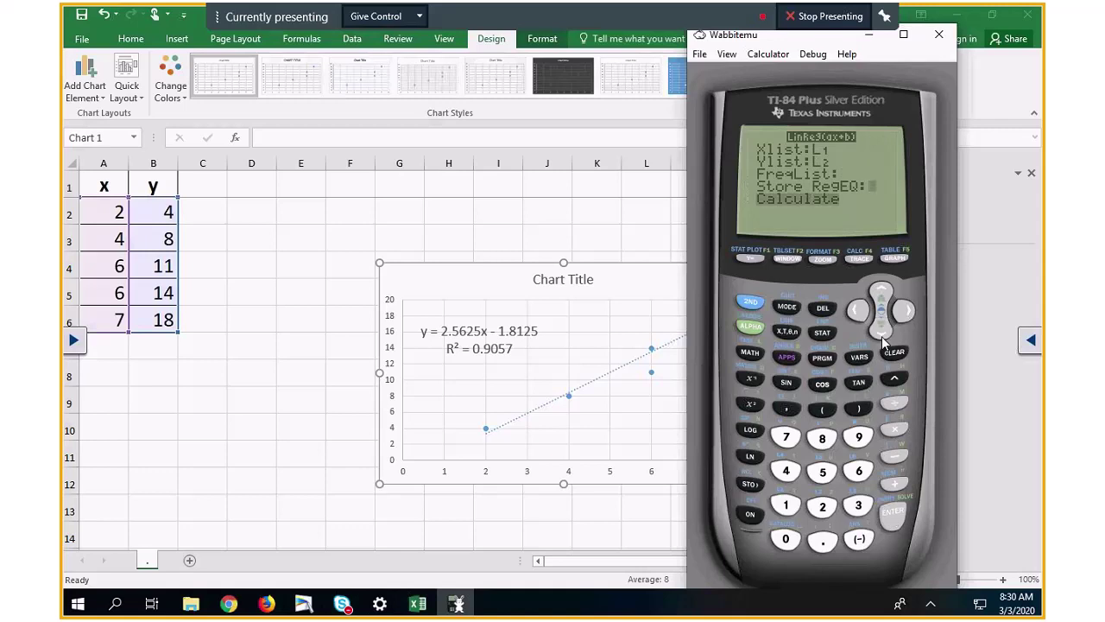
pyautogui.click(888, 519)
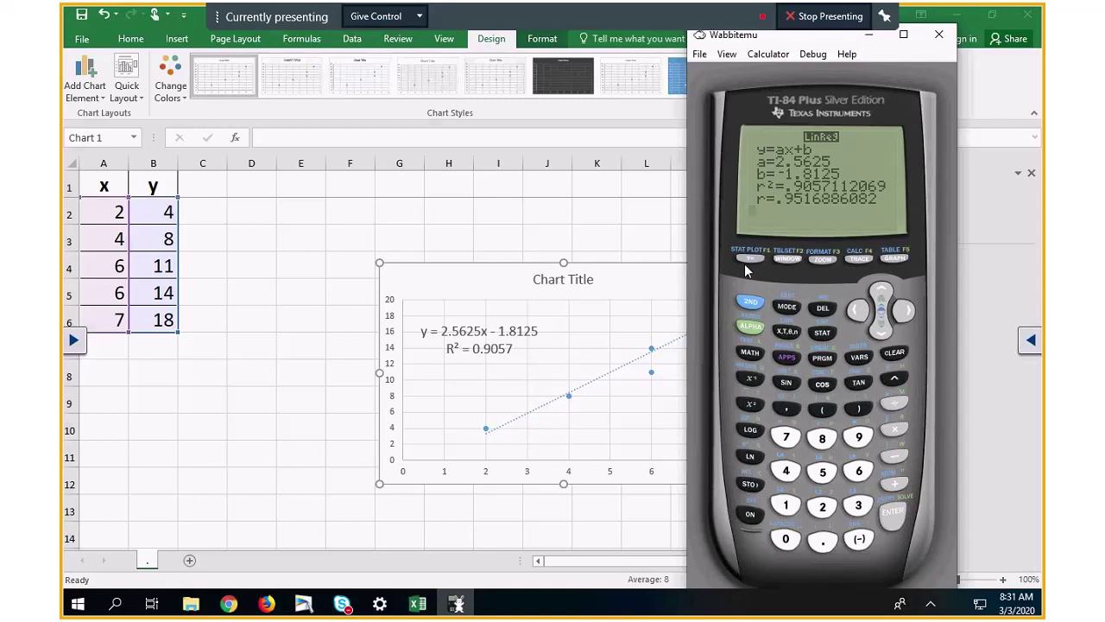
# - Check that stat Plot1 is an active scatter plot of L1 and L2, and graph the data
pyautogui.press('shift')
pyautogui.click(748, 259)
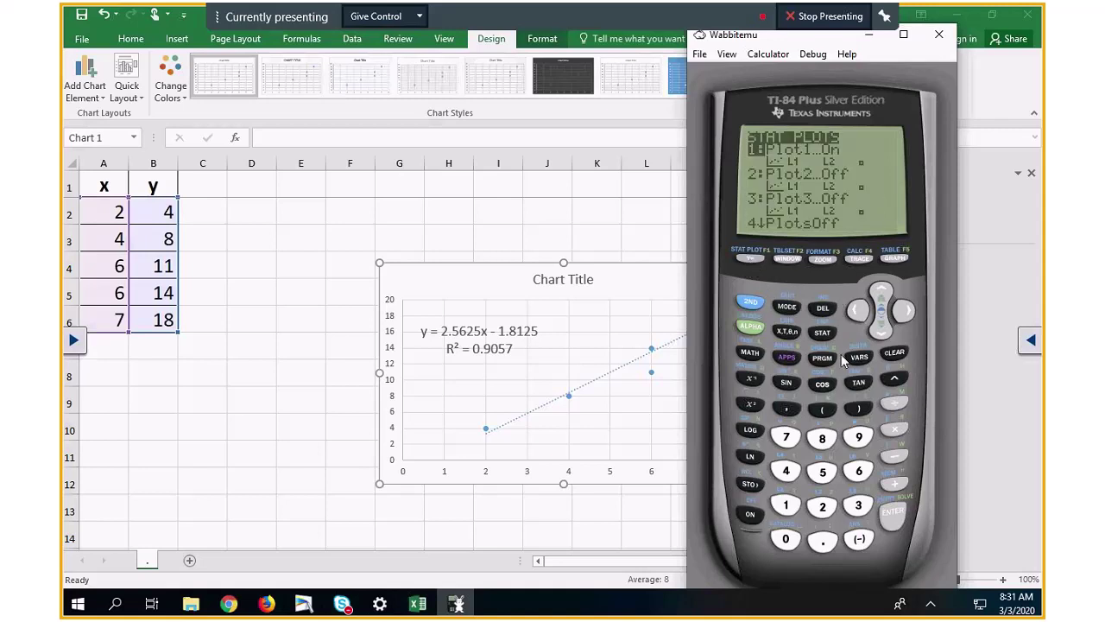
pyautogui.click(893, 515)
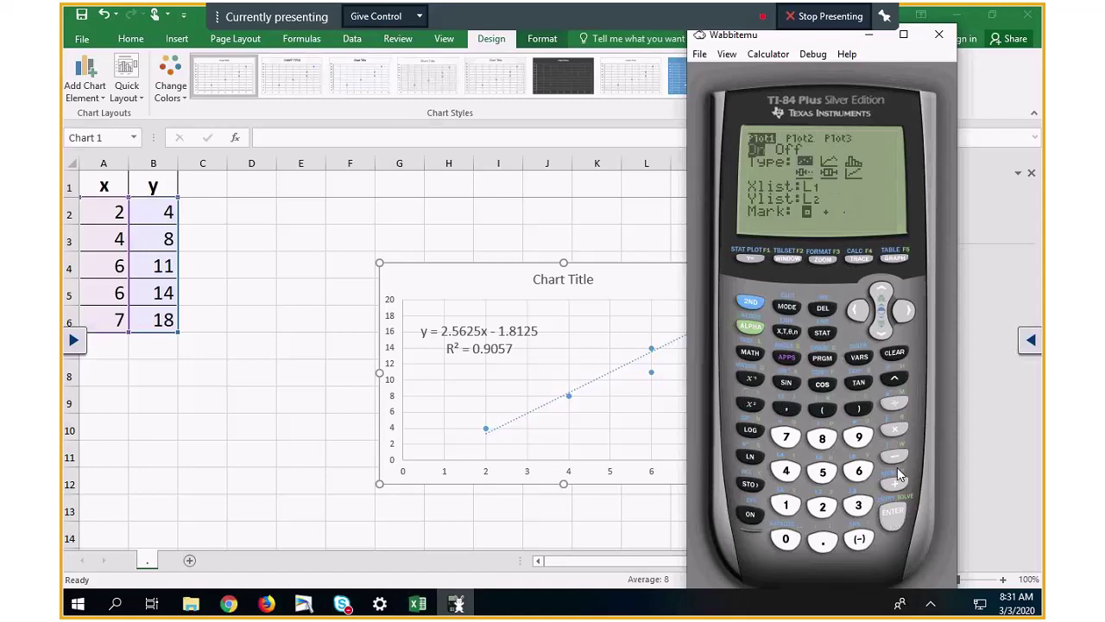
pyautogui.click(879, 332)
pyautogui.click(895, 259)
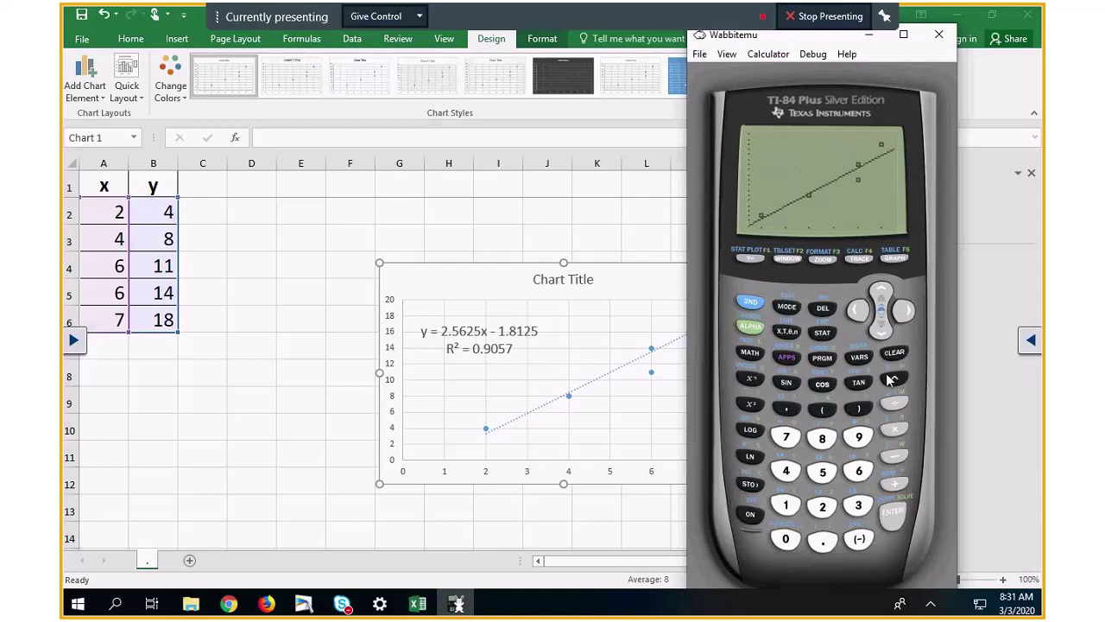
# - Edit equation Y1 so that its slope coefficient is 2.5625
pyautogui.click(750, 259)
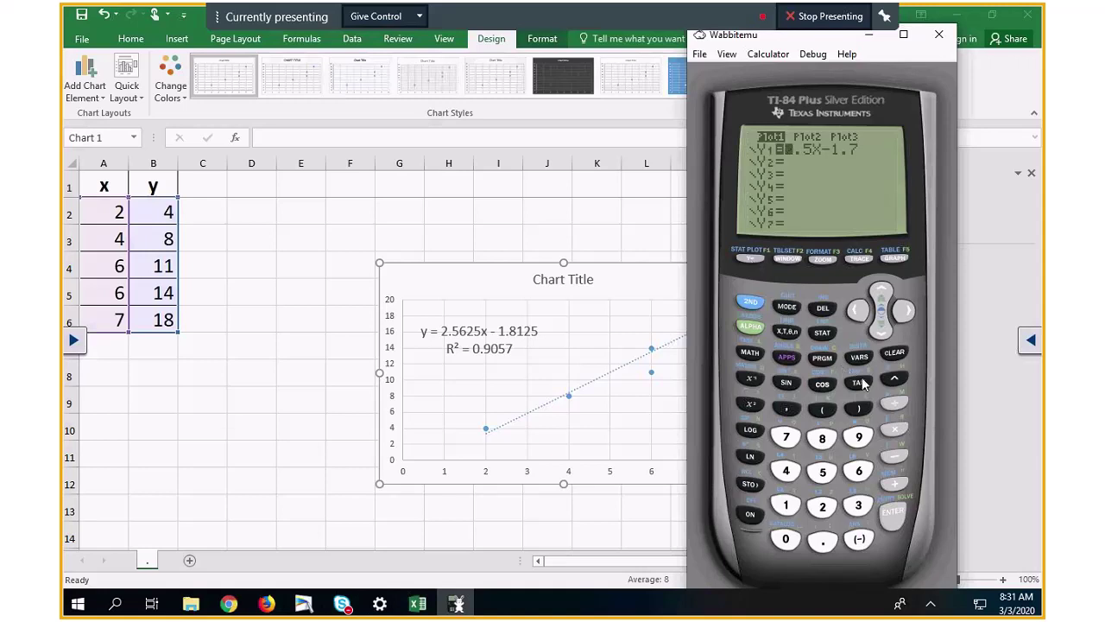
pyautogui.press('Right')
pyautogui.press('Right')
pyautogui.press('Right')
pyautogui.click(859, 471)
pyautogui.click(823, 506)
pyautogui.click(822, 471)
# - Complete equation Y1 with X-1.8125 after the coefficient and graph the regression line over the data points
pyautogui.click(785, 335)
pyautogui.click(791, 508)
pyautogui.click(823, 540)
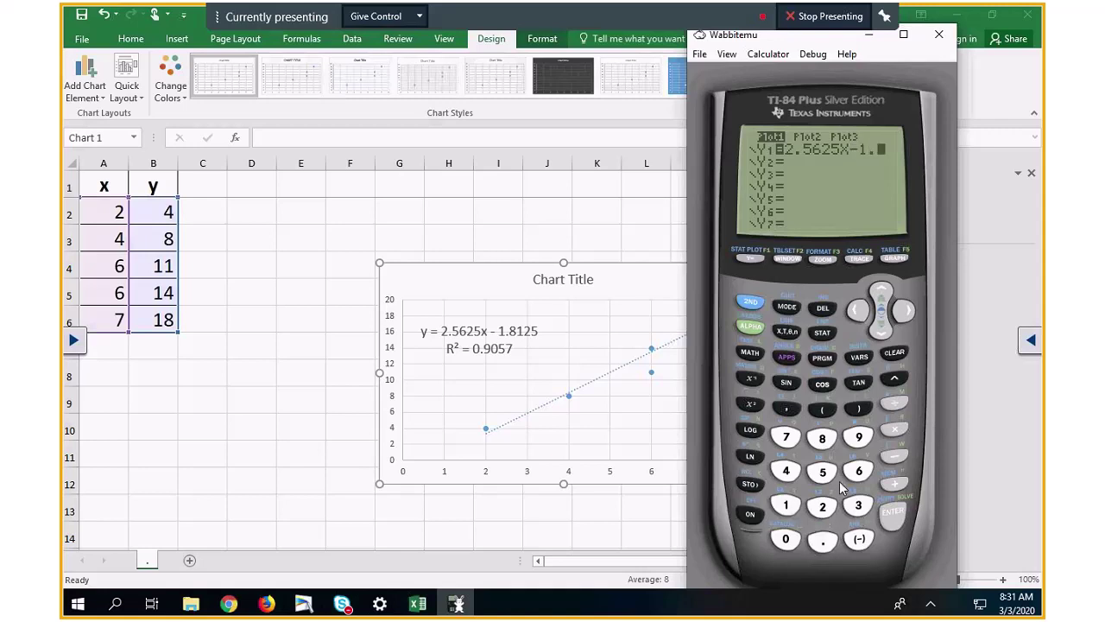
pyautogui.click(823, 437)
pyautogui.click(786, 506)
pyautogui.click(822, 506)
pyautogui.click(821, 475)
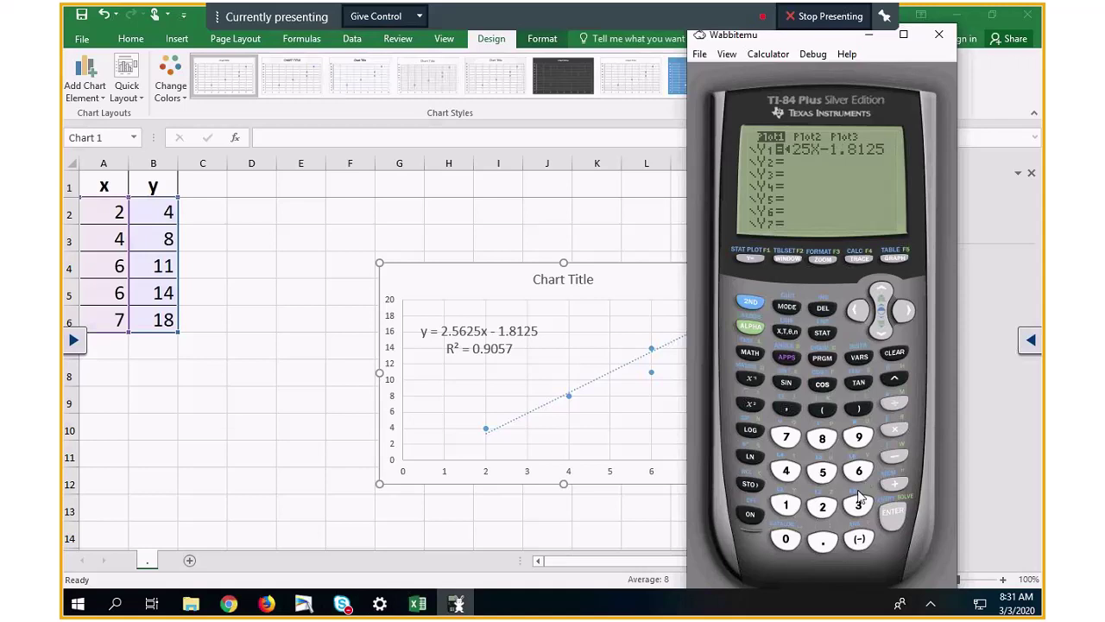
pyautogui.click(895, 259)
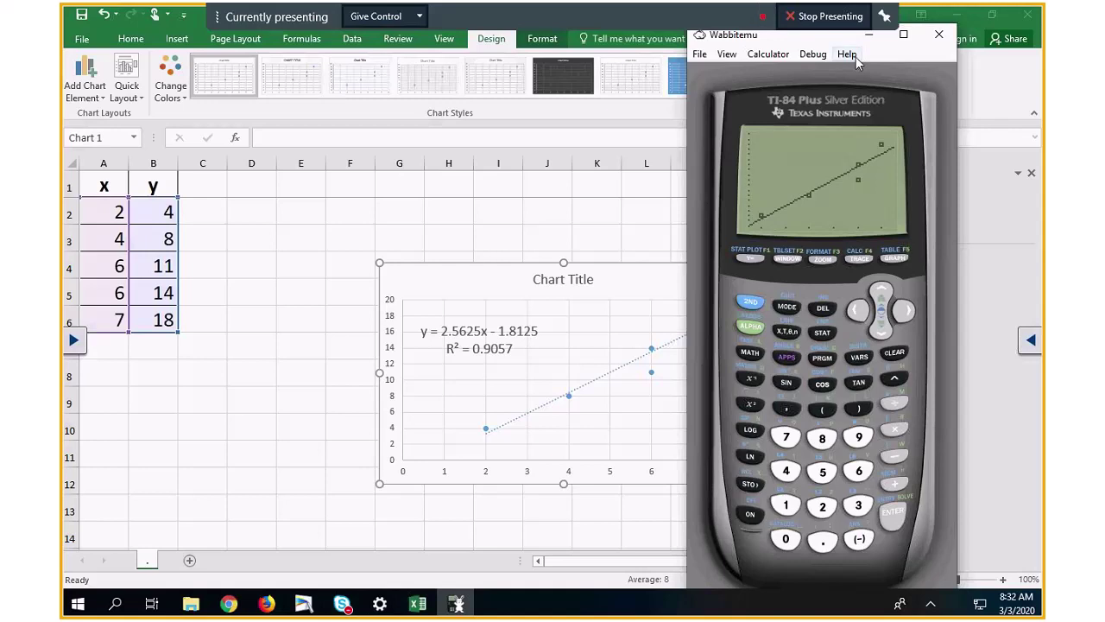
# - Close the calculator emulator, minimize the Excel workbook, and close the data set pop-up and the 4.1.17 exercise page in Chrome
pyautogui.hotkey('alt', 'F4')
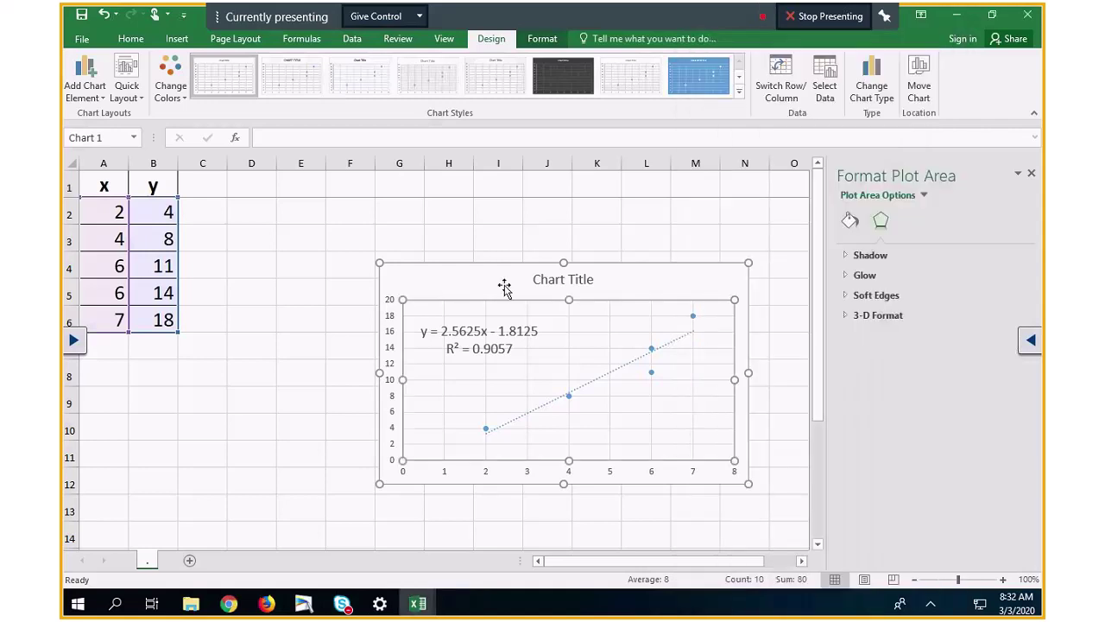
pyautogui.click(955, 17)
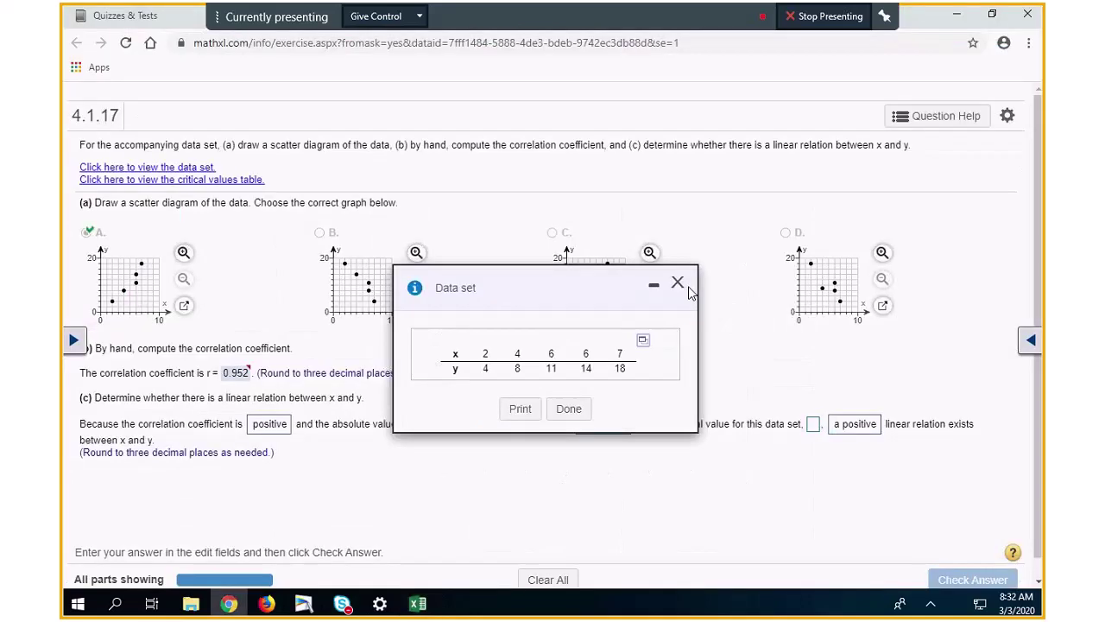
pyautogui.click(679, 284)
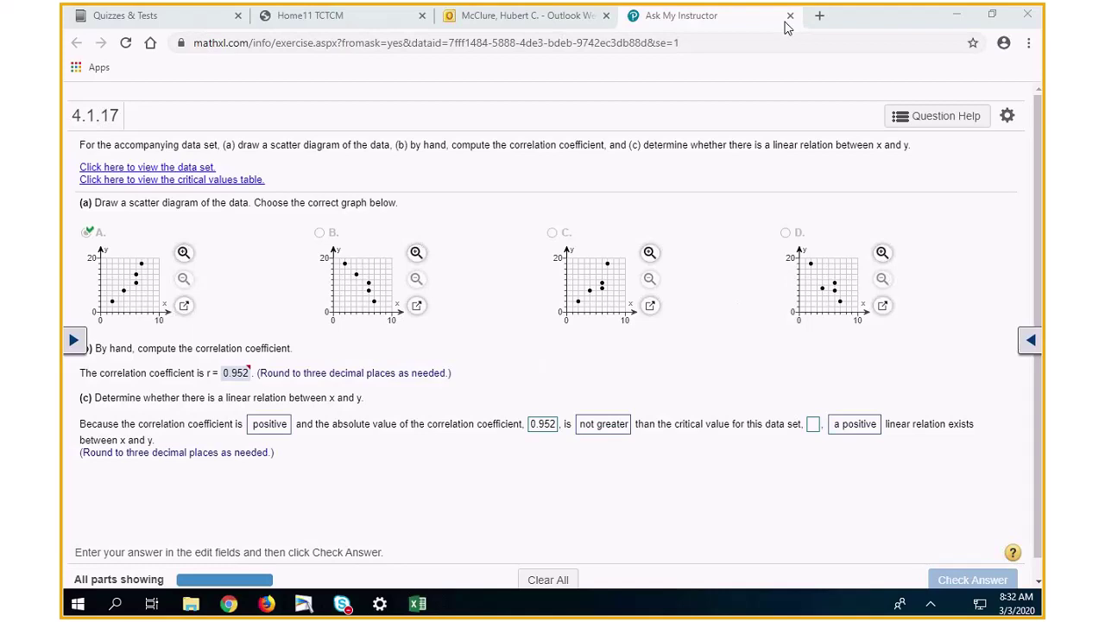
pyautogui.click(790, 15)
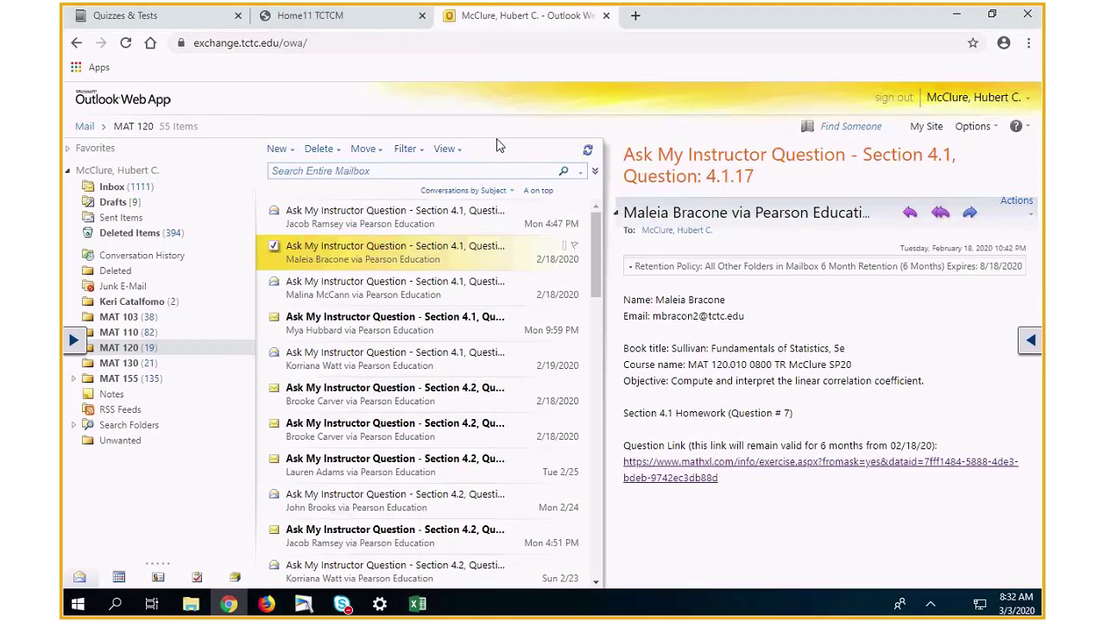
# - Delete the three student messages about question 4.1.17 from the MAT 120 mail folder
pyautogui.click(318, 149)
pyautogui.click(319, 148)
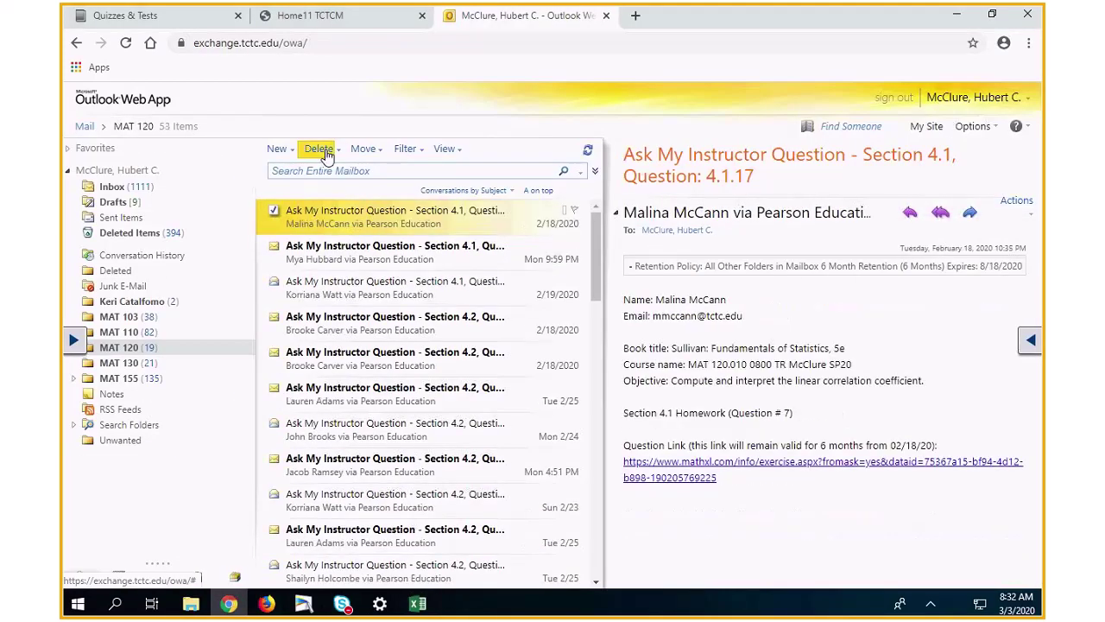
pyautogui.click(319, 148)
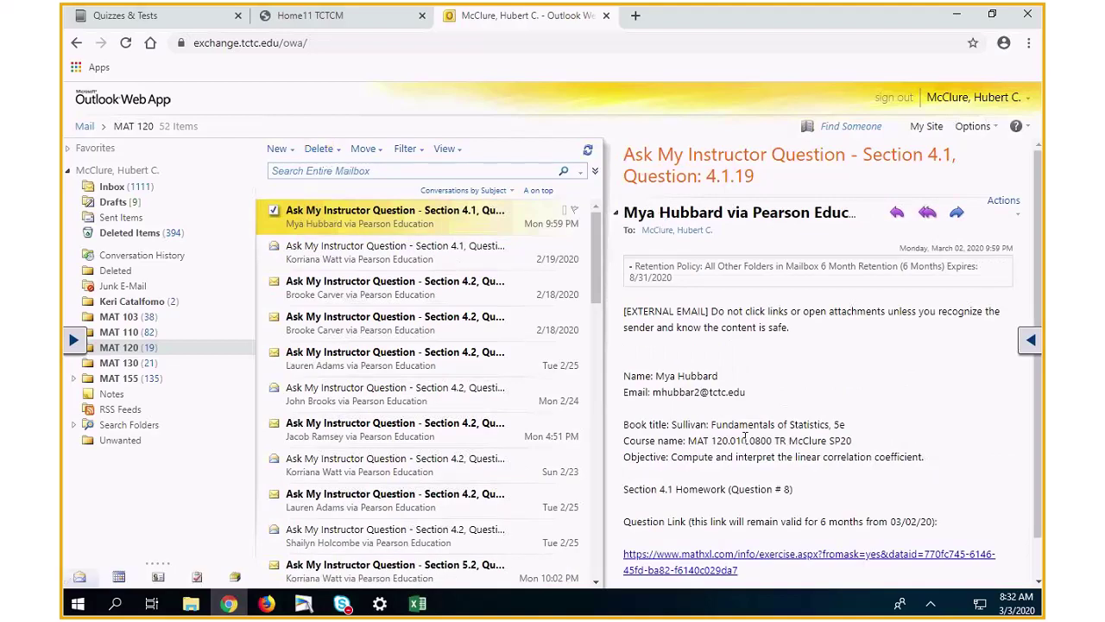
# - View exercise 4.1.19 from the message's question link, close its page and delete the message
pyautogui.click(712, 570)
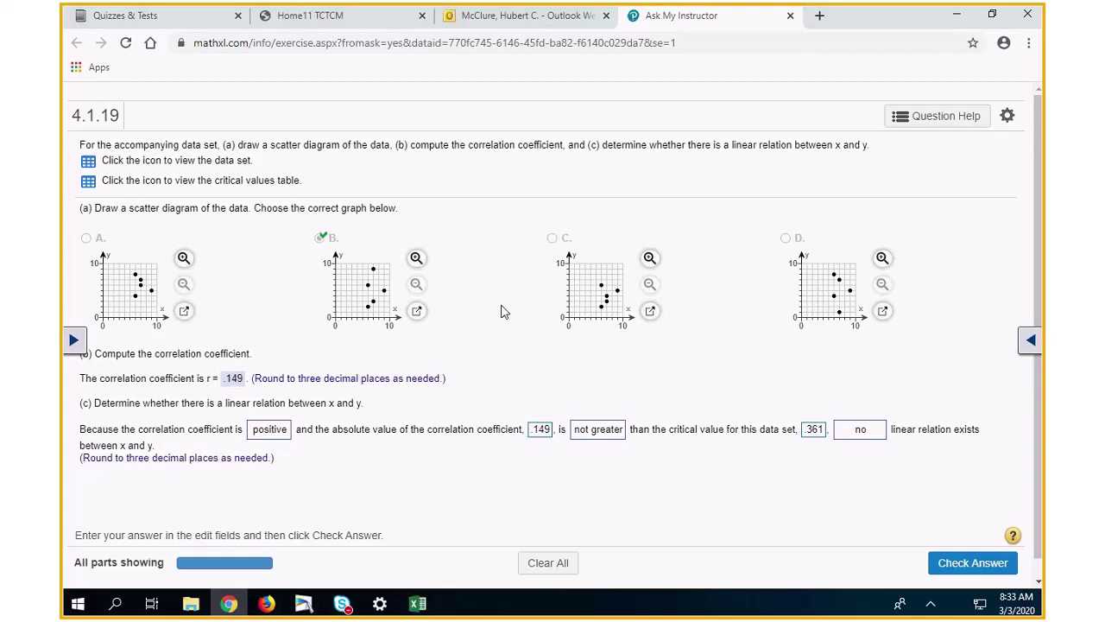
pyautogui.click(790, 16)
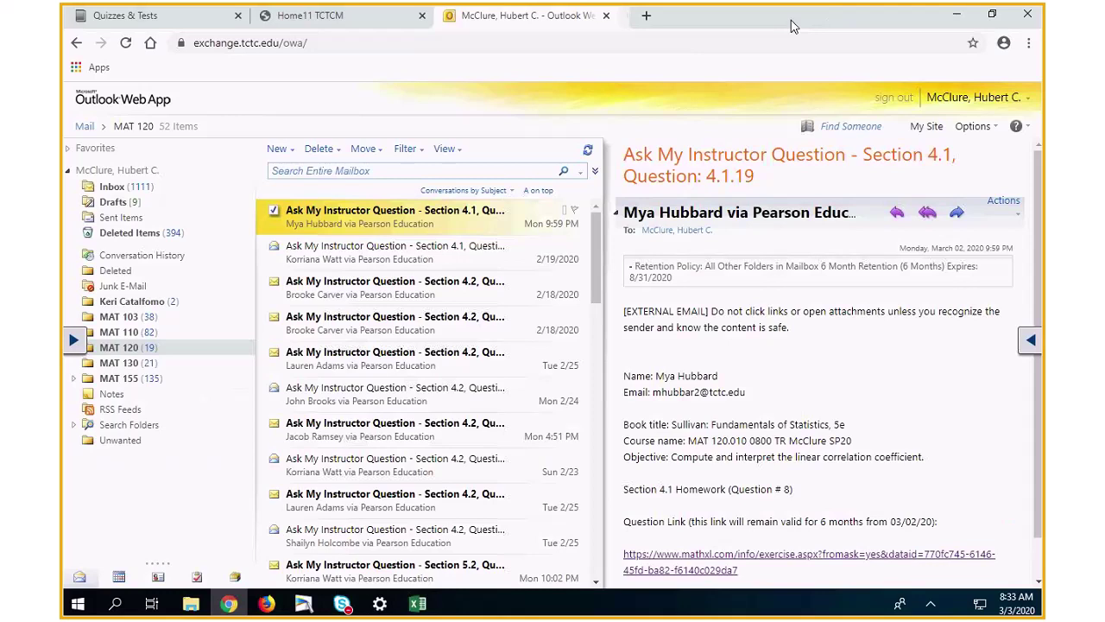
pyautogui.click(319, 149)
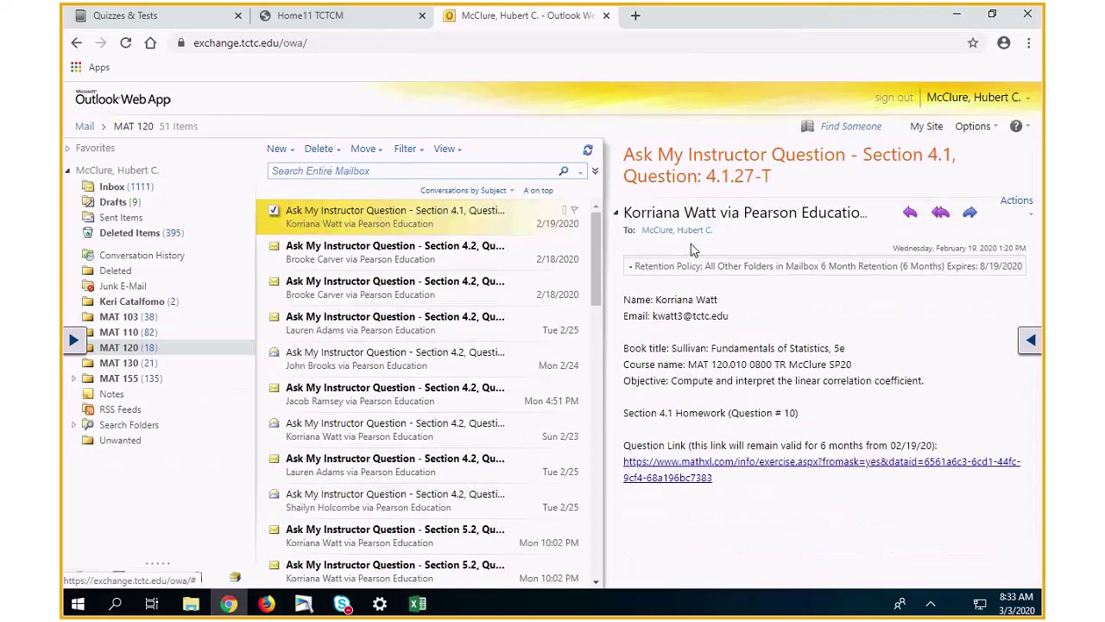
# - Open exercise 4.1.27-T from the message's question link and open its height and head circumference data in Excel for editing
pyautogui.click(741, 466)
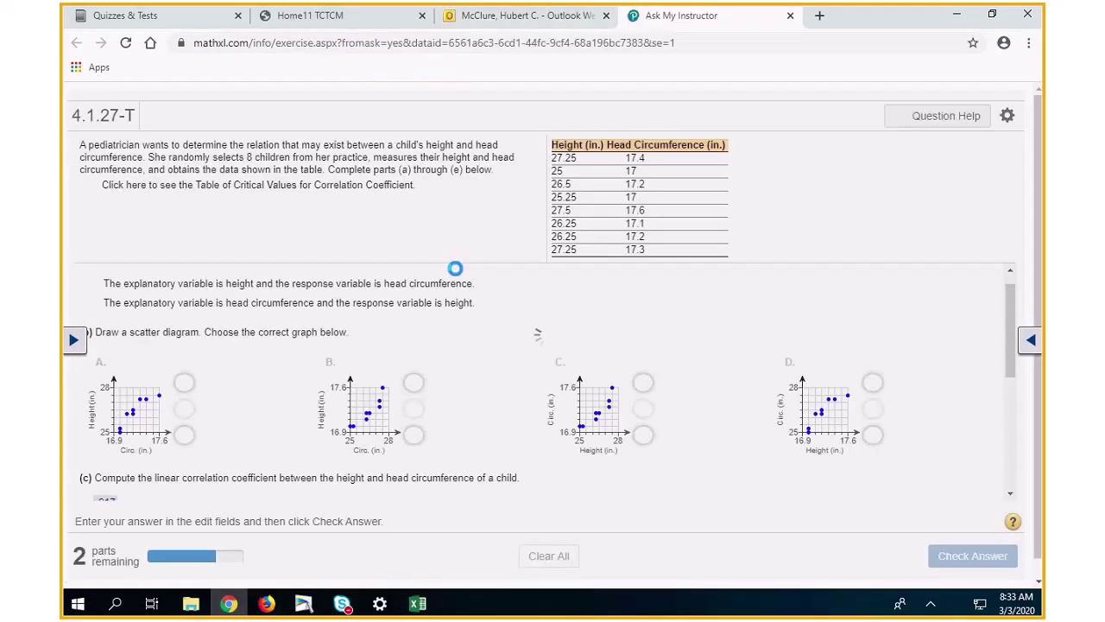
pyautogui.scroll(2, 513, 296)
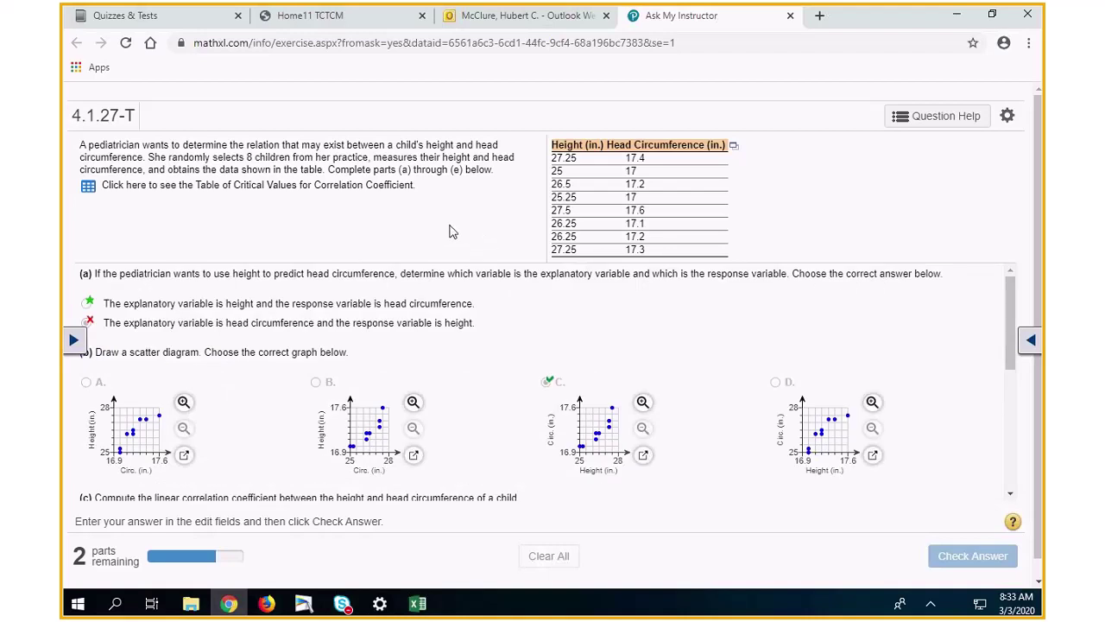
pyautogui.click(734, 147)
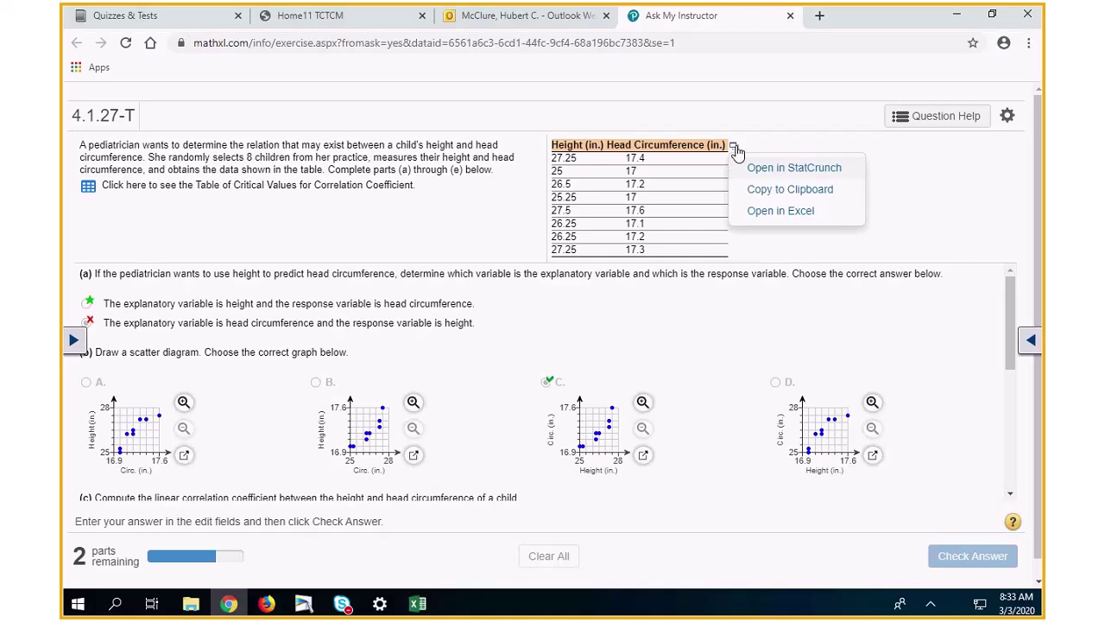
pyautogui.click(808, 219)
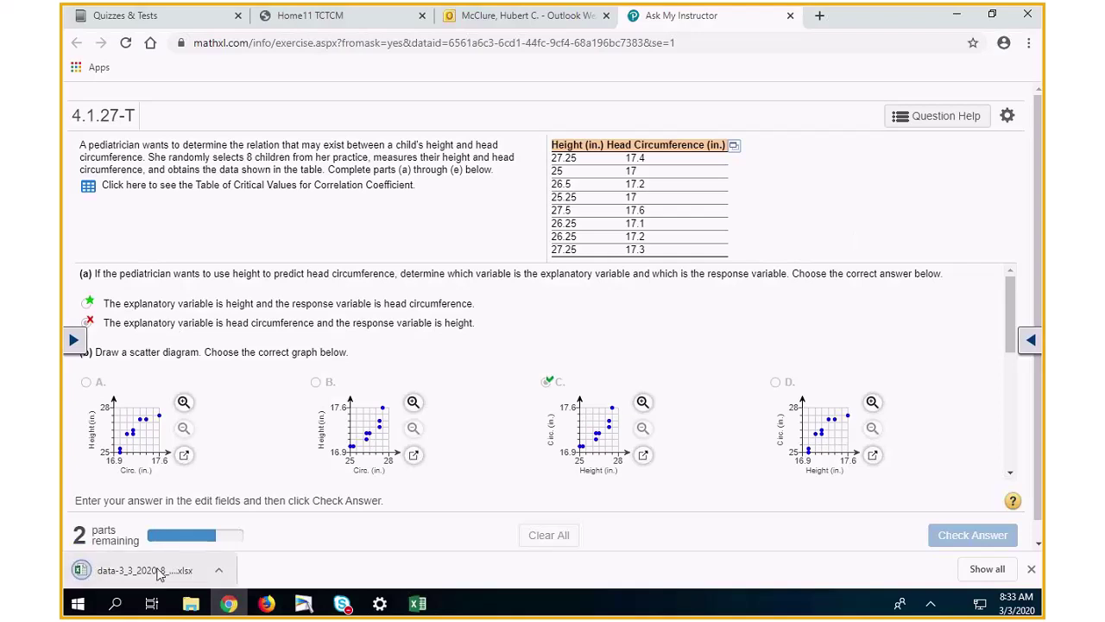
pyautogui.click(159, 573)
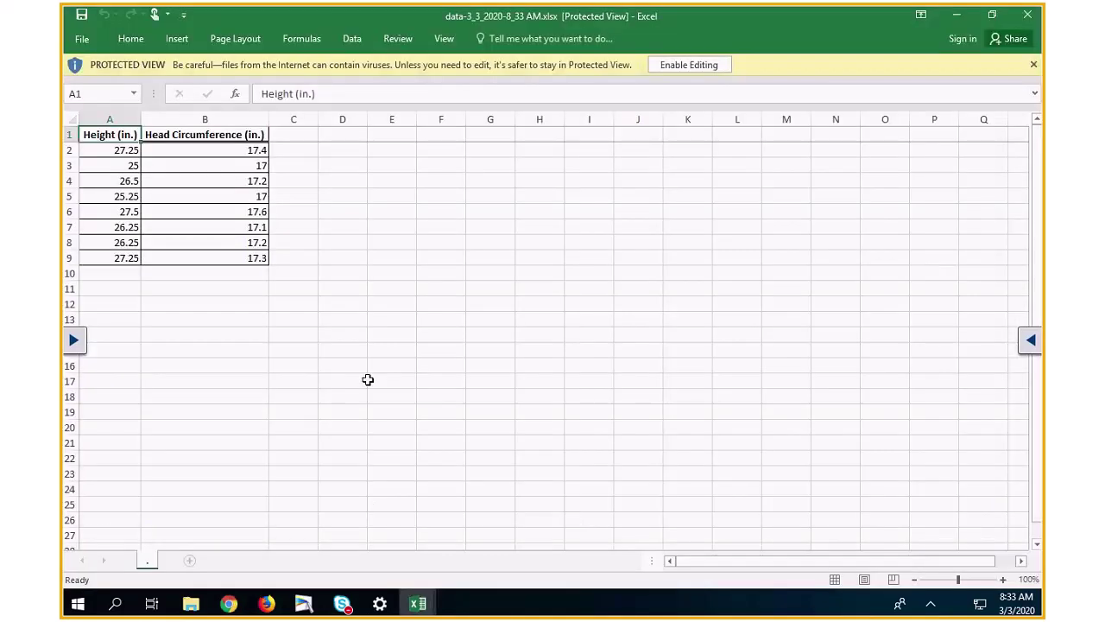
pyautogui.click(705, 69)
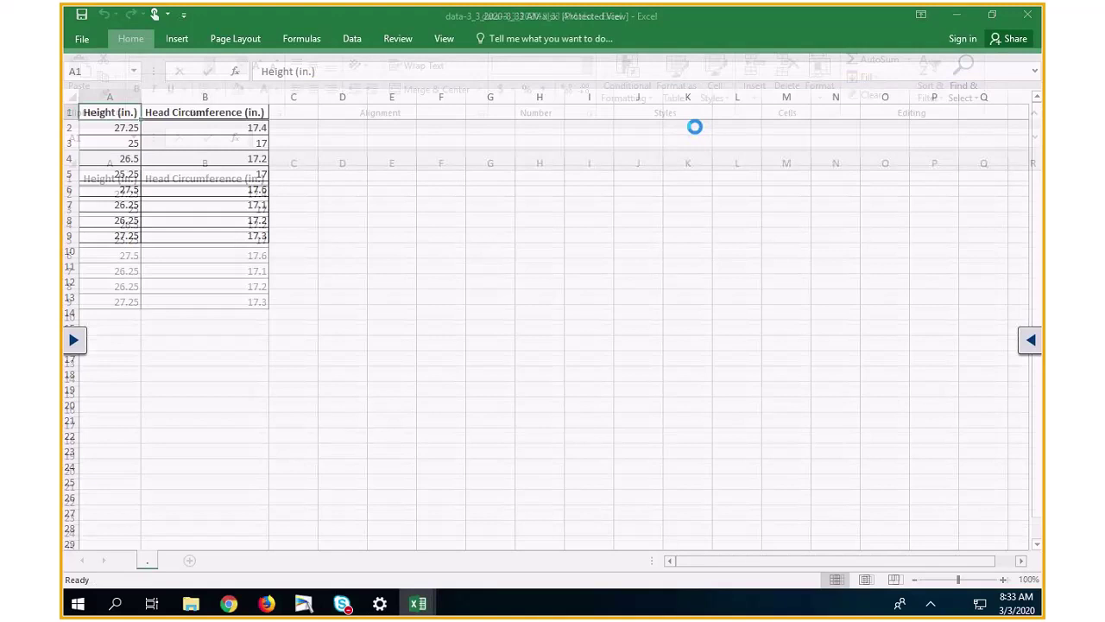
# - Enlarge the font of the whole worksheet to 18 points
pyautogui.moveTo(91, 197); pyautogui.dragTo(251, 301)
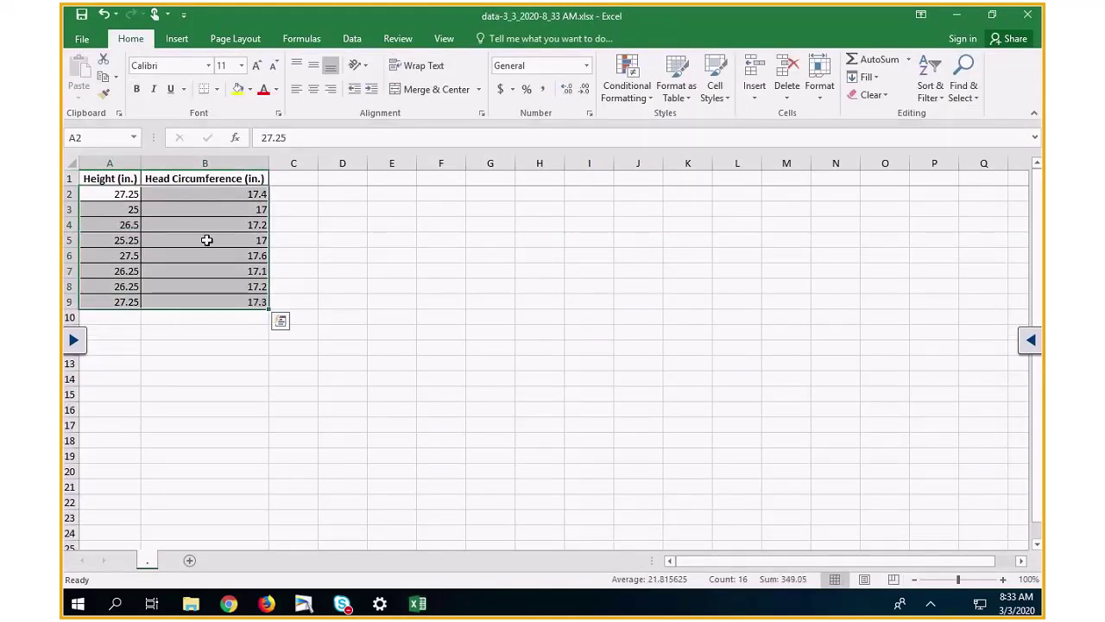
pyautogui.click(75, 164)
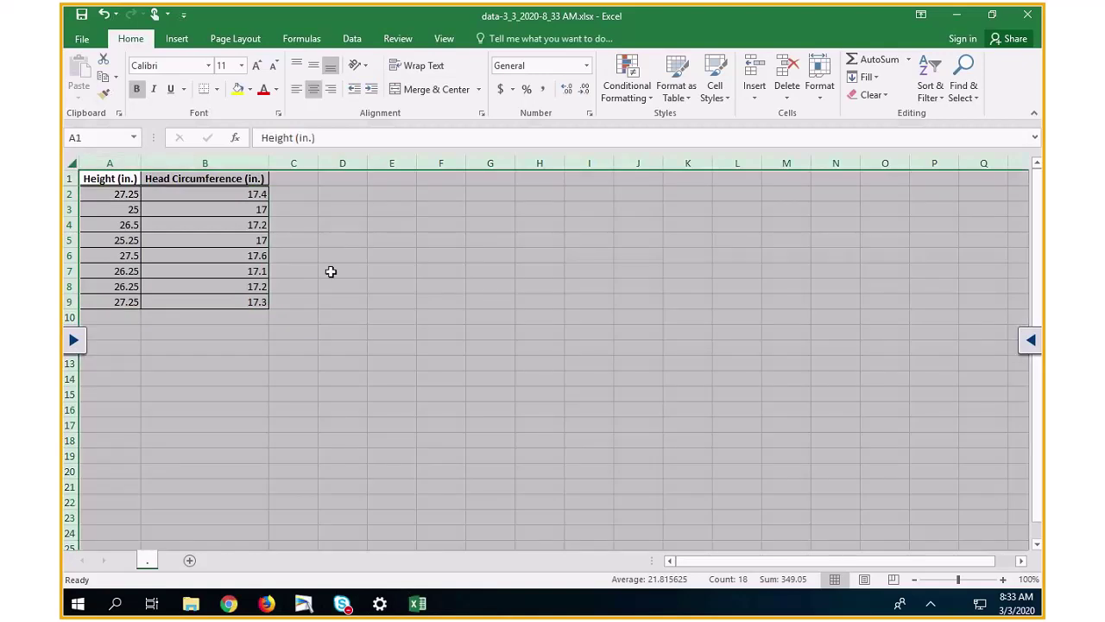
pyautogui.click(256, 66)
pyautogui.click(256, 65)
pyautogui.click(256, 66)
pyautogui.click(256, 66)
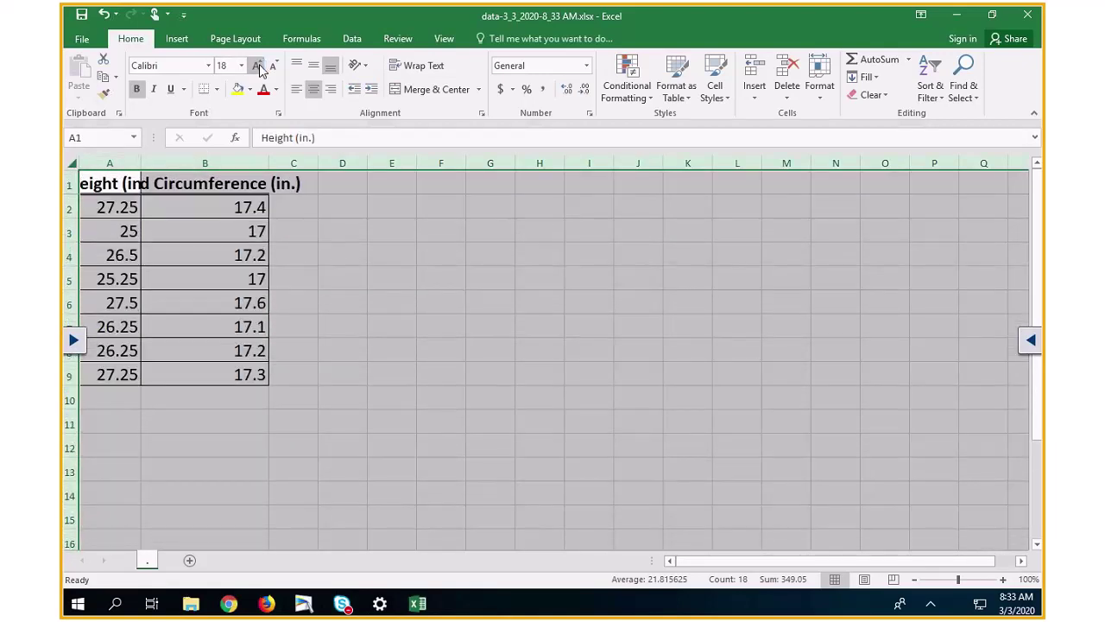
pyautogui.click(364, 276)
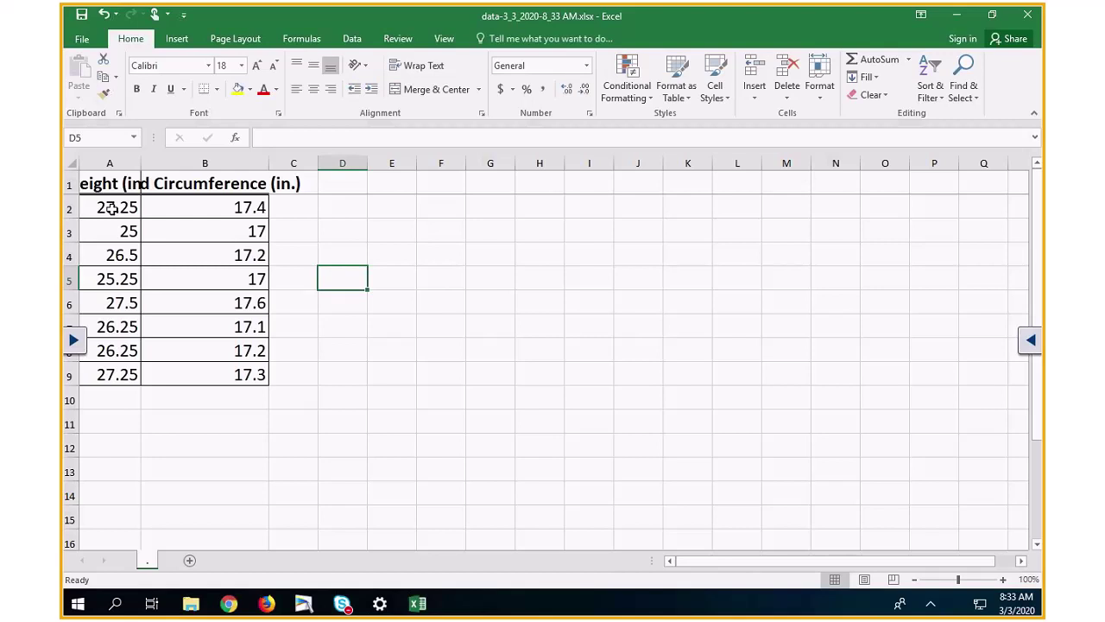
# - Insert a markers-only scatter chart of the height and head circumference values in A2:B9
pyautogui.moveTo(112, 208); pyautogui.dragTo(160, 373)
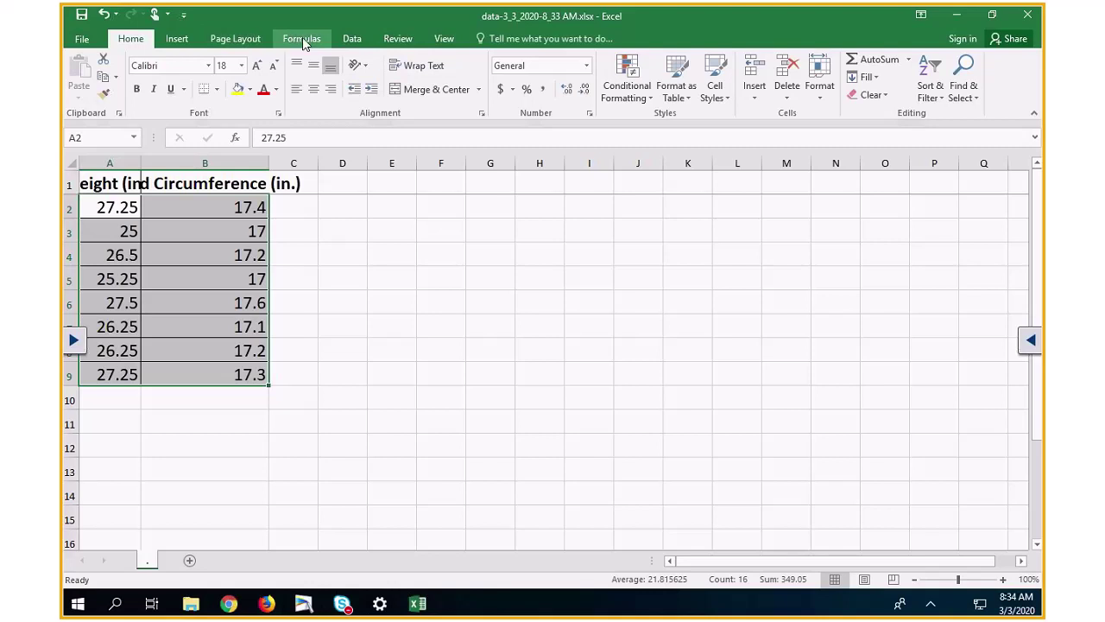
pyautogui.click(177, 40)
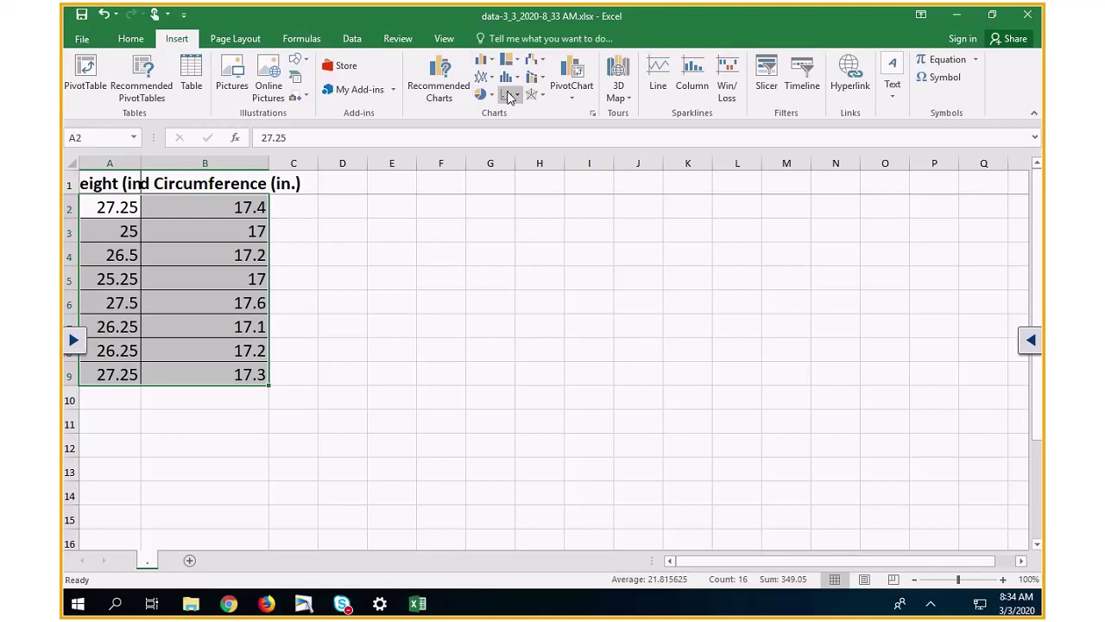
pyautogui.click(509, 95)
pyautogui.click(519, 143)
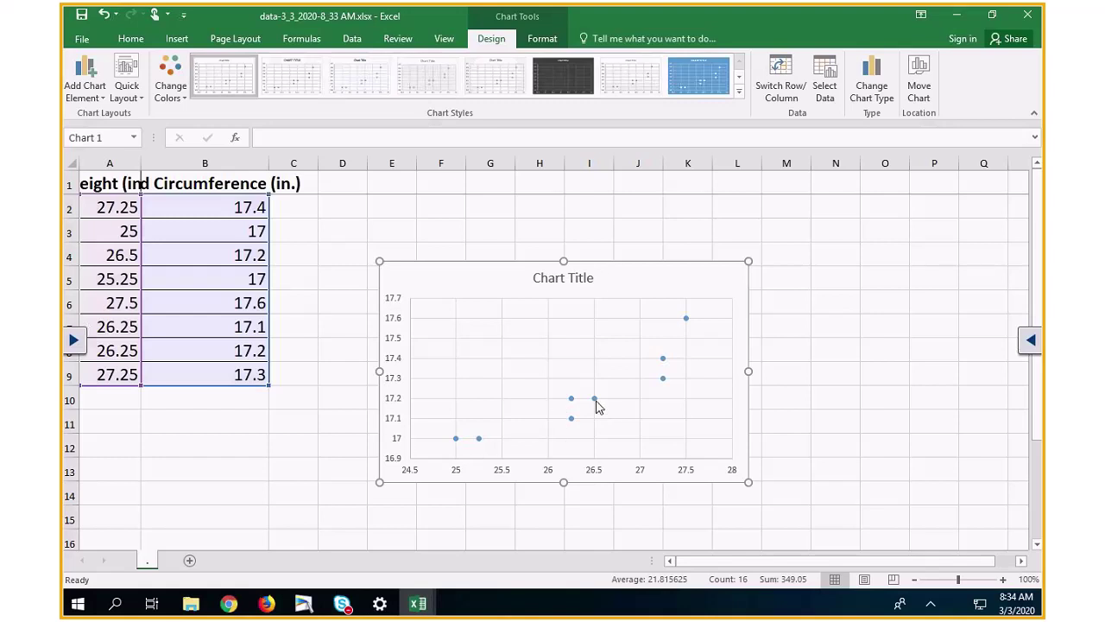
# - Add a linear trendline to the scatter chart's data series, displaying its equation and R-squared value on the chart
pyautogui.moveTo(597, 406)
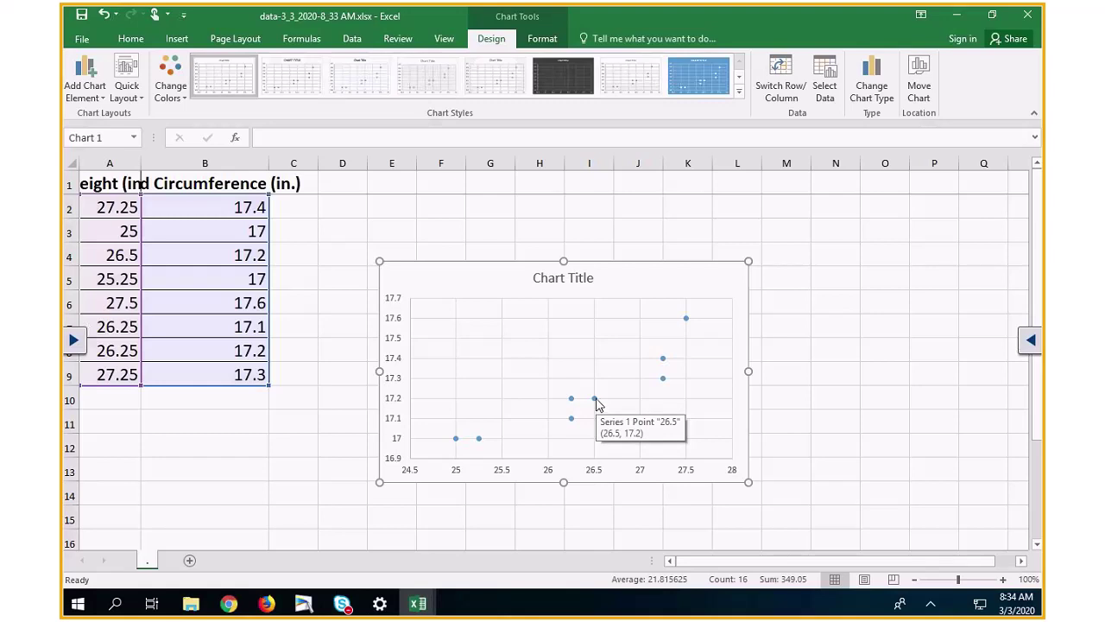
pyautogui.rightClick(596, 400)
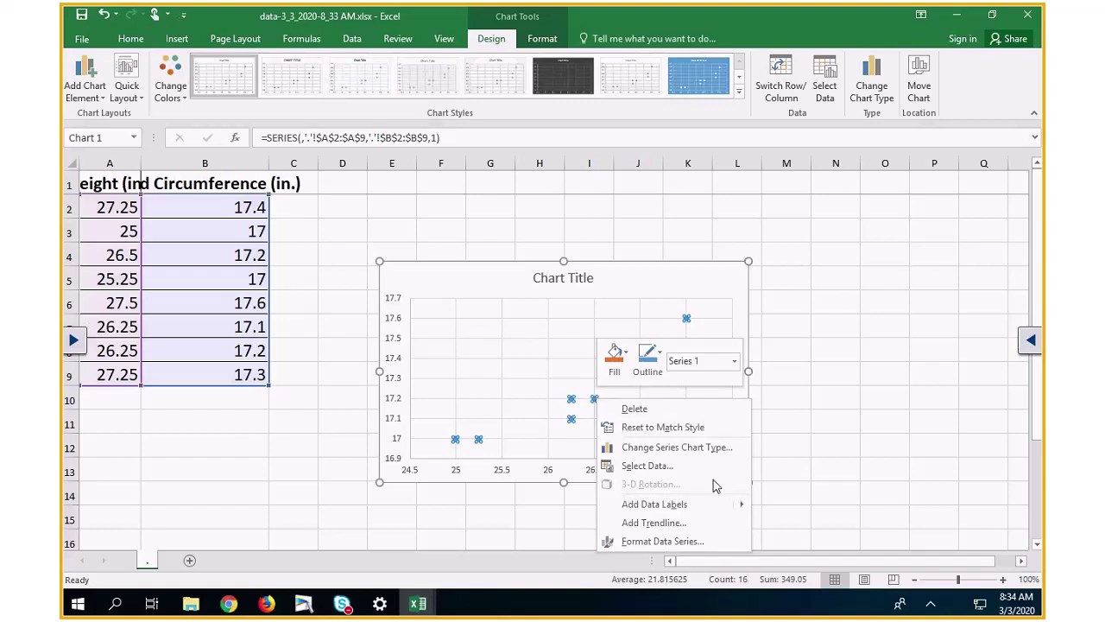
pyautogui.click(688, 523)
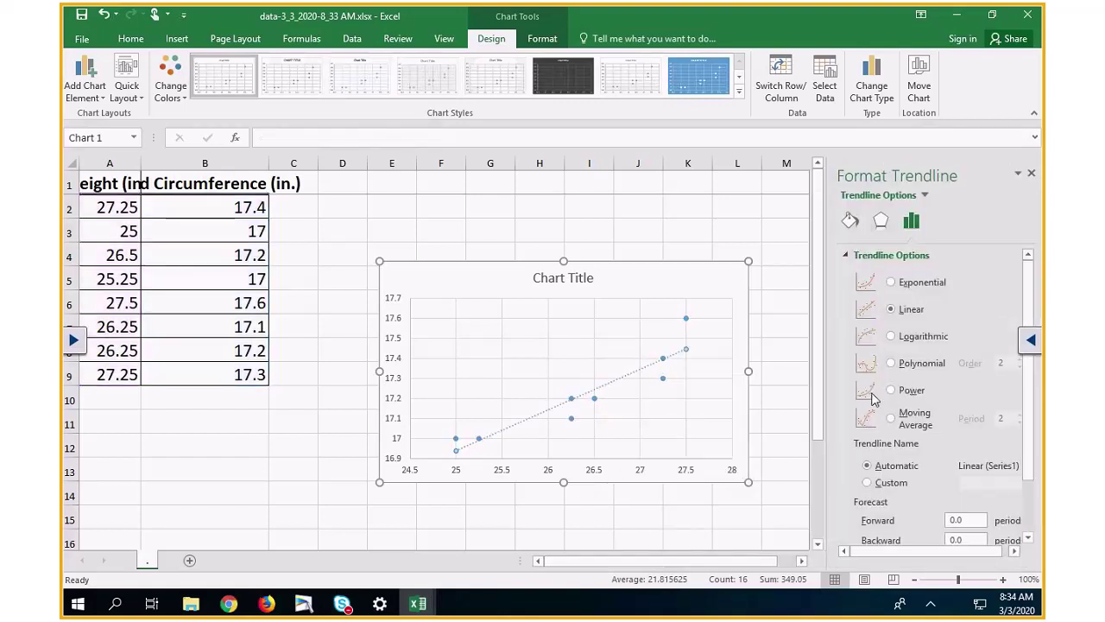
pyautogui.scroll(-2, 911, 432)
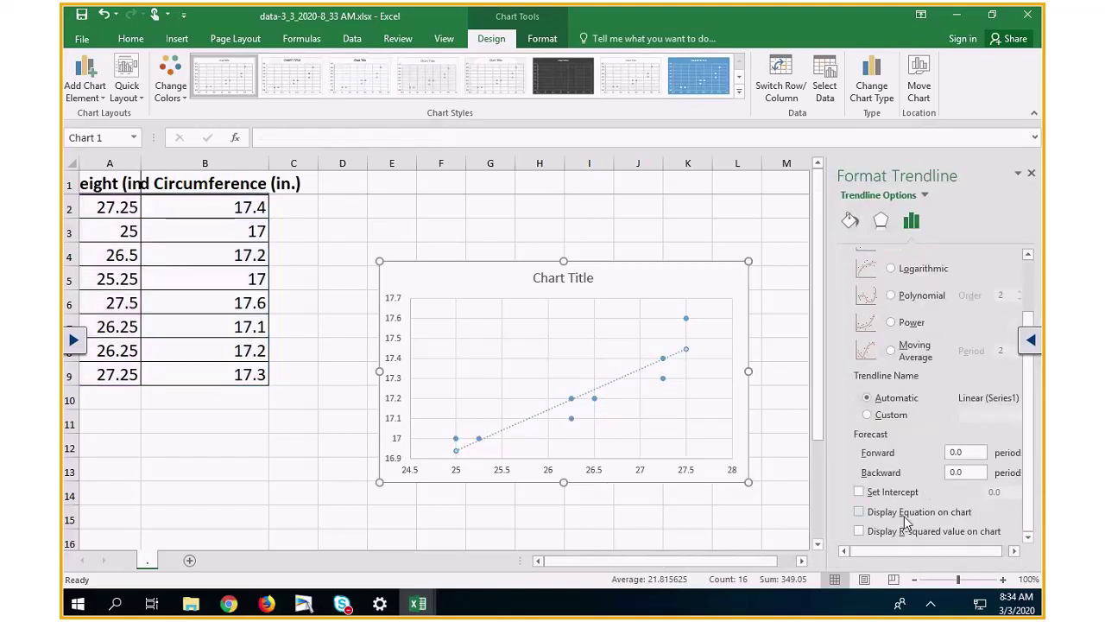
pyautogui.click(859, 513)
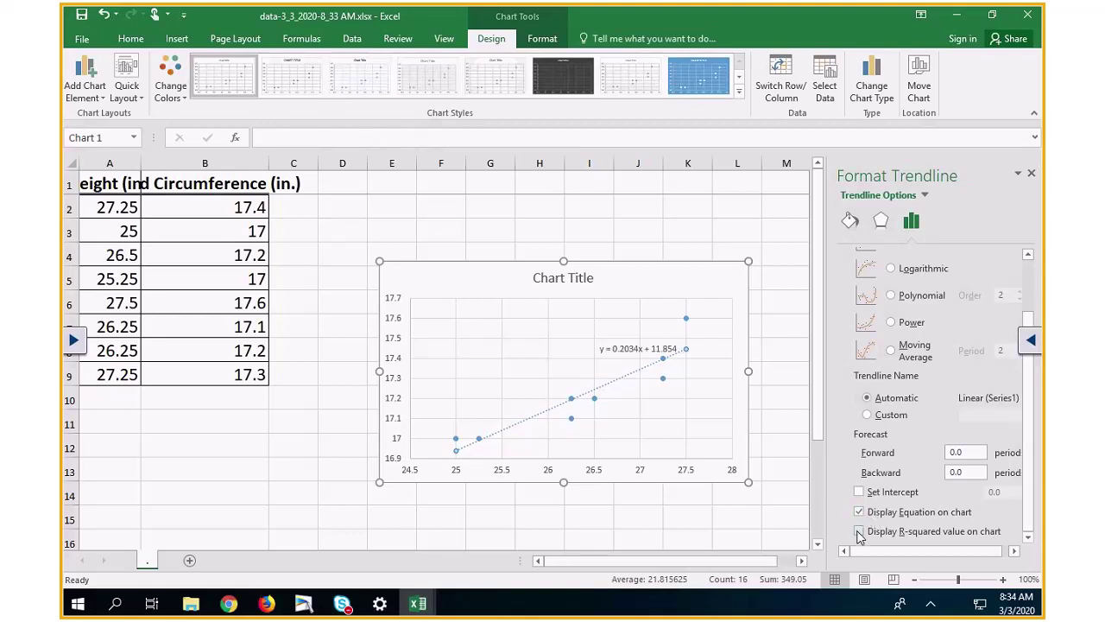
pyautogui.click(860, 531)
# - Move the trendline's equation and R-squared label to the empty area above the line and enlarge its text to 14 points
pyautogui.moveTo(639, 346); pyautogui.dragTo(525, 329)
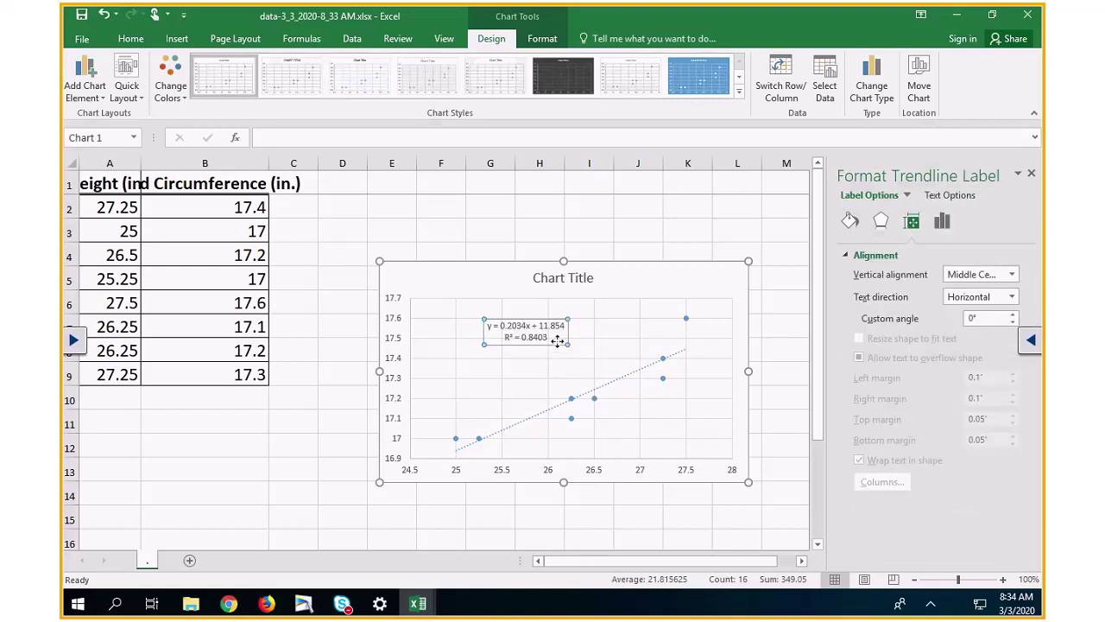
pyautogui.moveTo(558, 338); pyautogui.dragTo(473, 327)
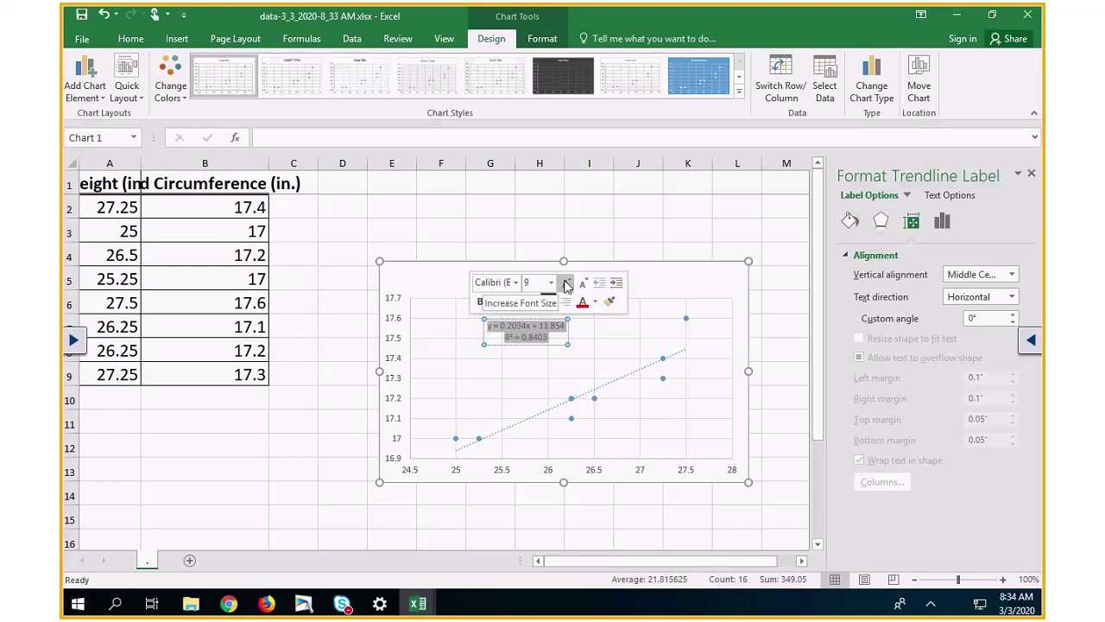
pyautogui.click(567, 285)
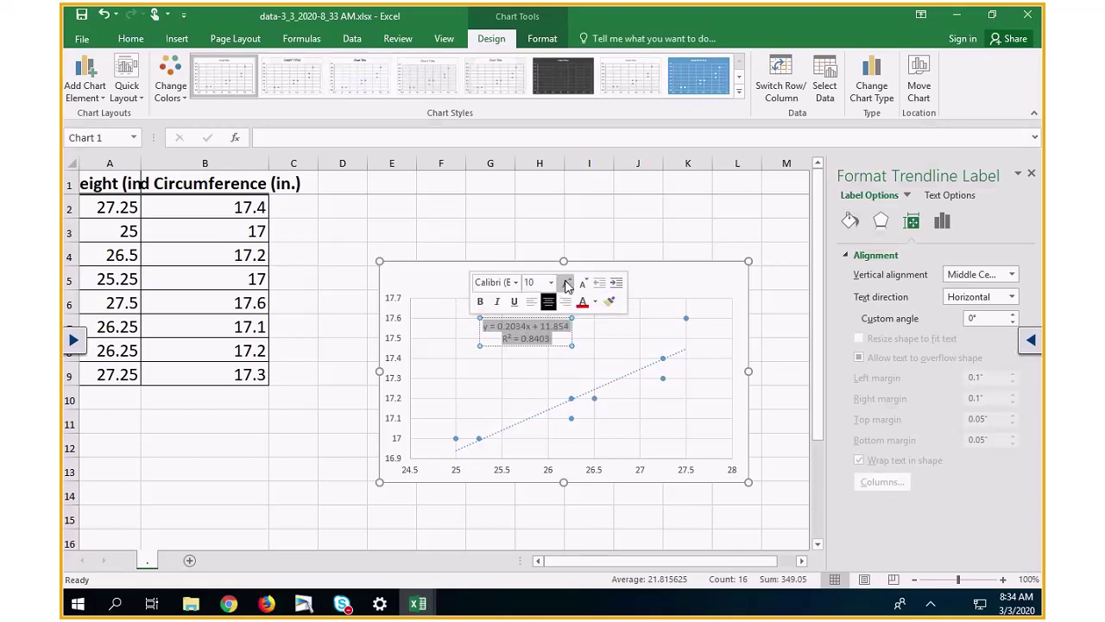
pyautogui.click(568, 286)
pyautogui.click(568, 286)
pyautogui.click(568, 286)
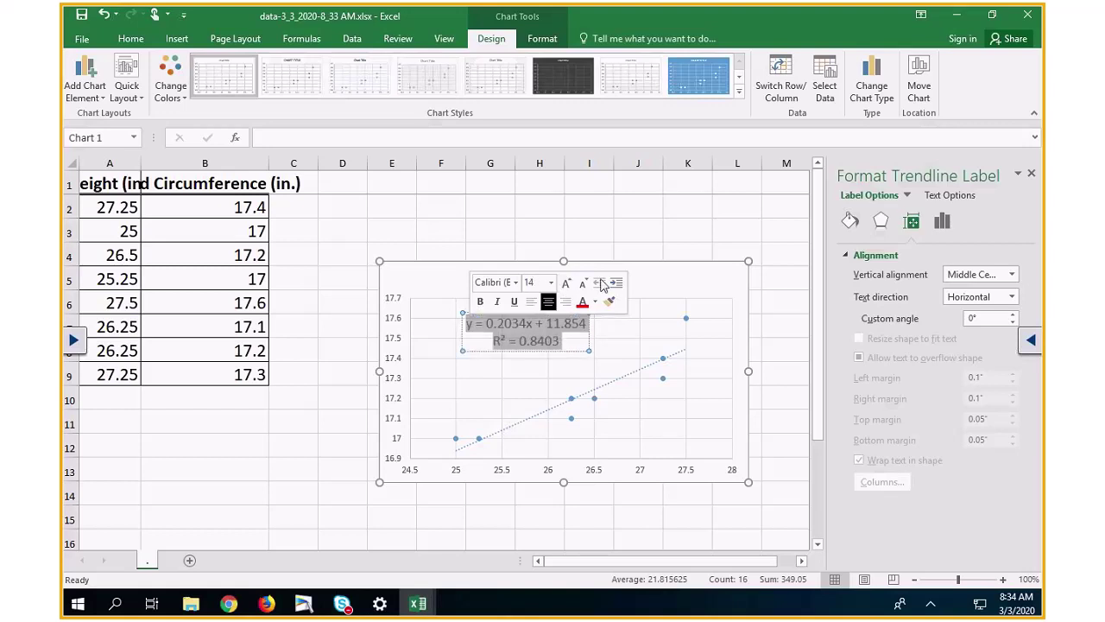
pyautogui.click(711, 339)
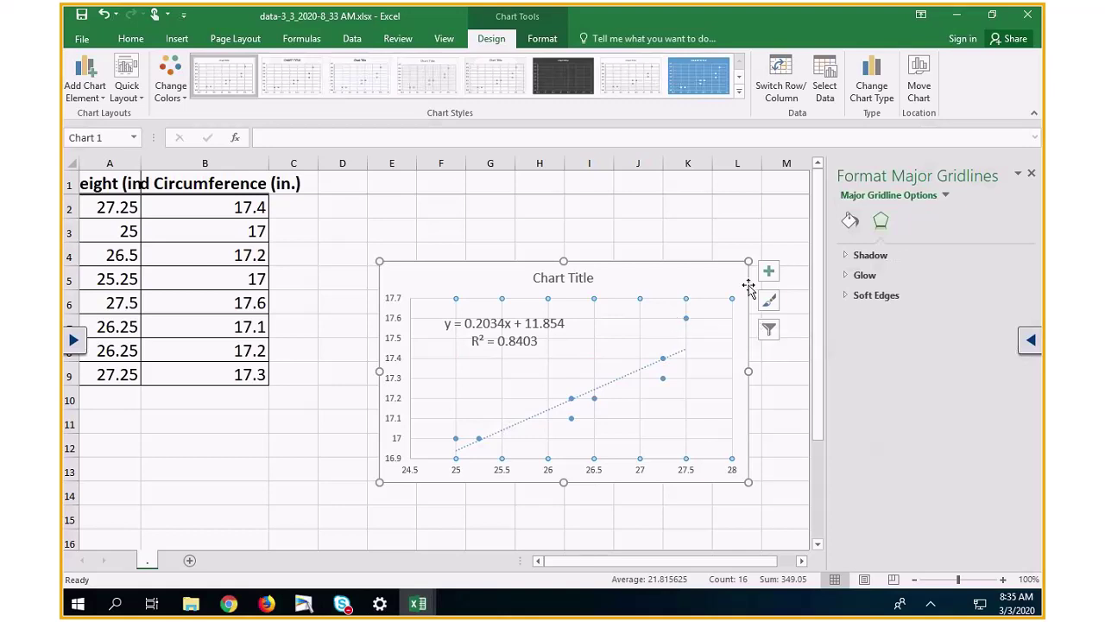
# - Move the scatter chart up beside the data so that it spans about rows 2 to 11
pyautogui.moveTo(624, 272); pyautogui.dragTo(589, 216)
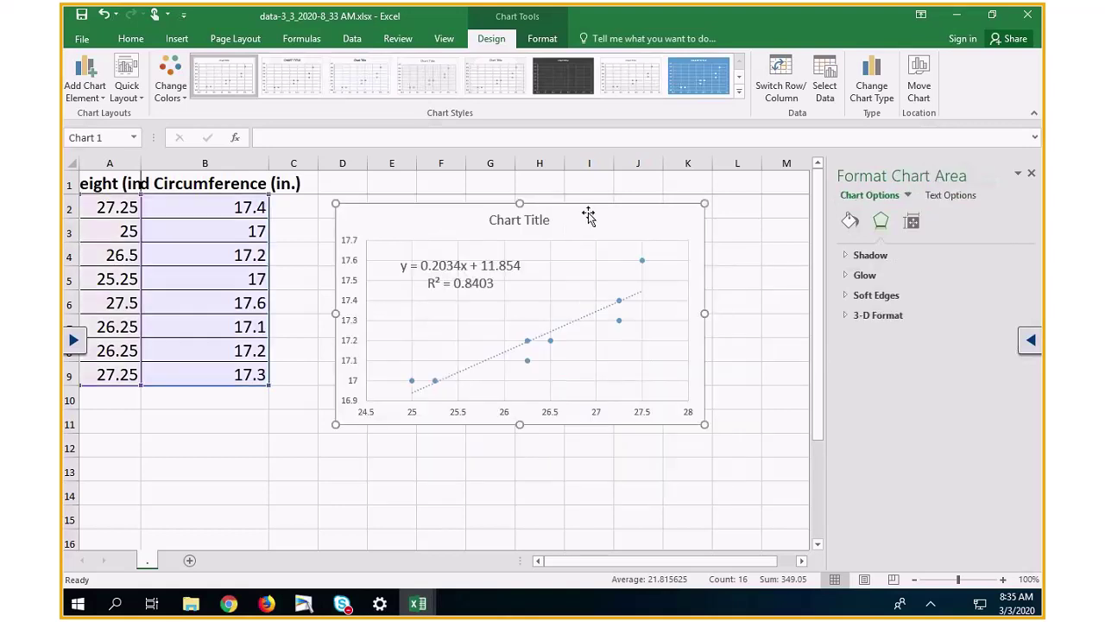